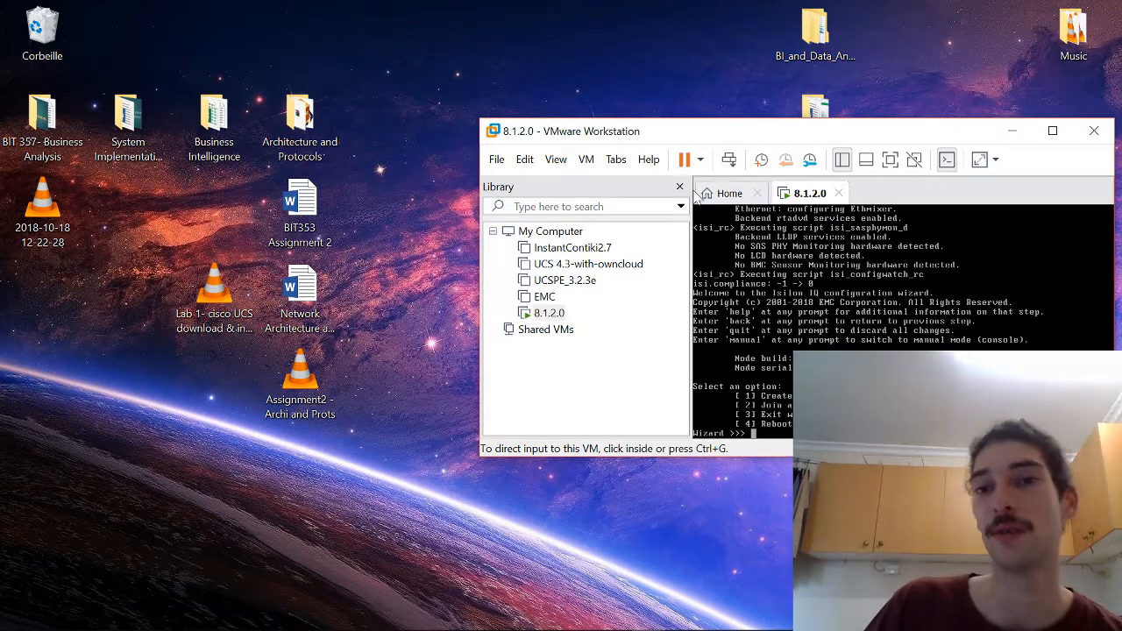
# Maximize the VMware Workstation window showing the running 8.1.2.0 virtual machine
pyautogui.moveTo(741, 131); pyautogui.dragTo(577, 111)
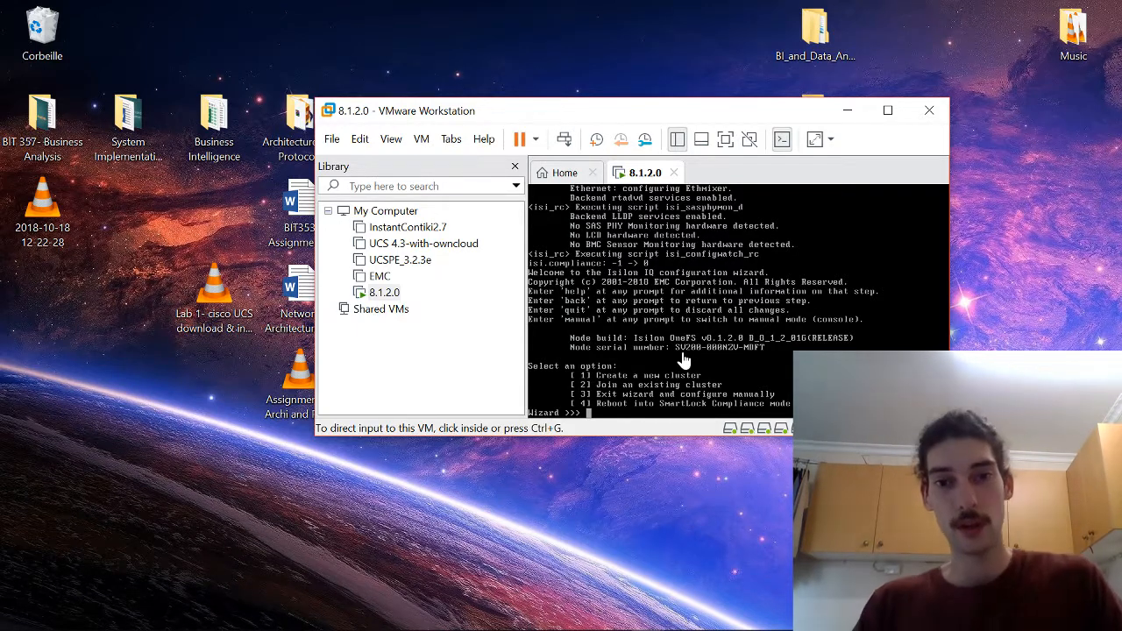
pyautogui.click(668, 237)
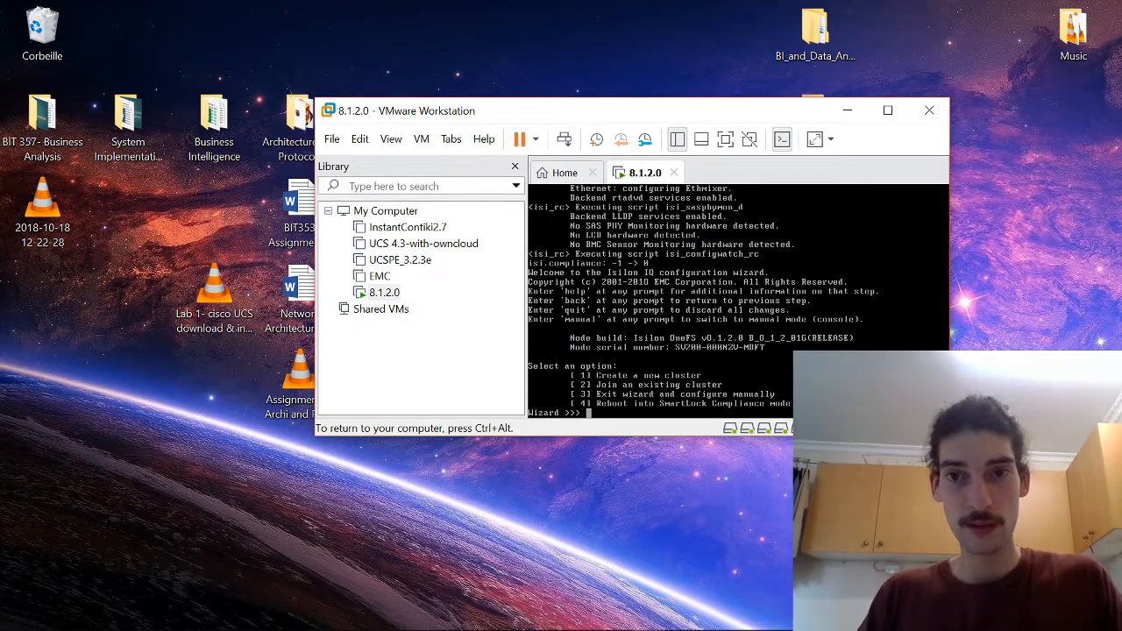
pyautogui.hotkey('ctrl', 'alt')
pyautogui.click(888, 109)
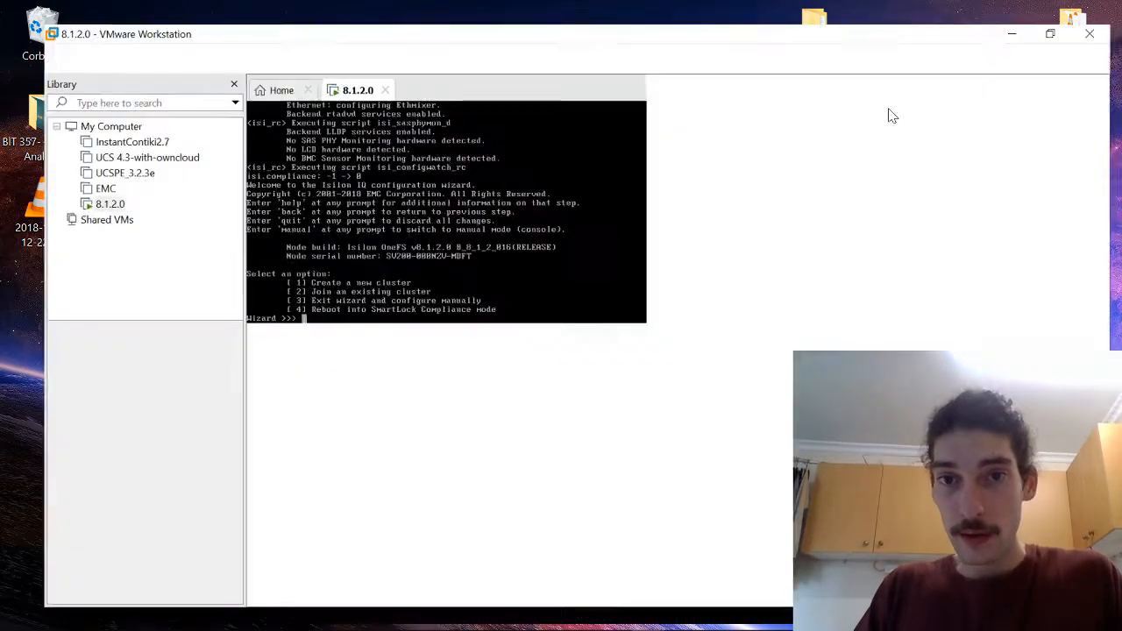
# Choose option 1, Create a new cluster, at the Isilon configuration wizard prompt in the virtual machine console
pyautogui.click(506, 401)
pyautogui.write('1')
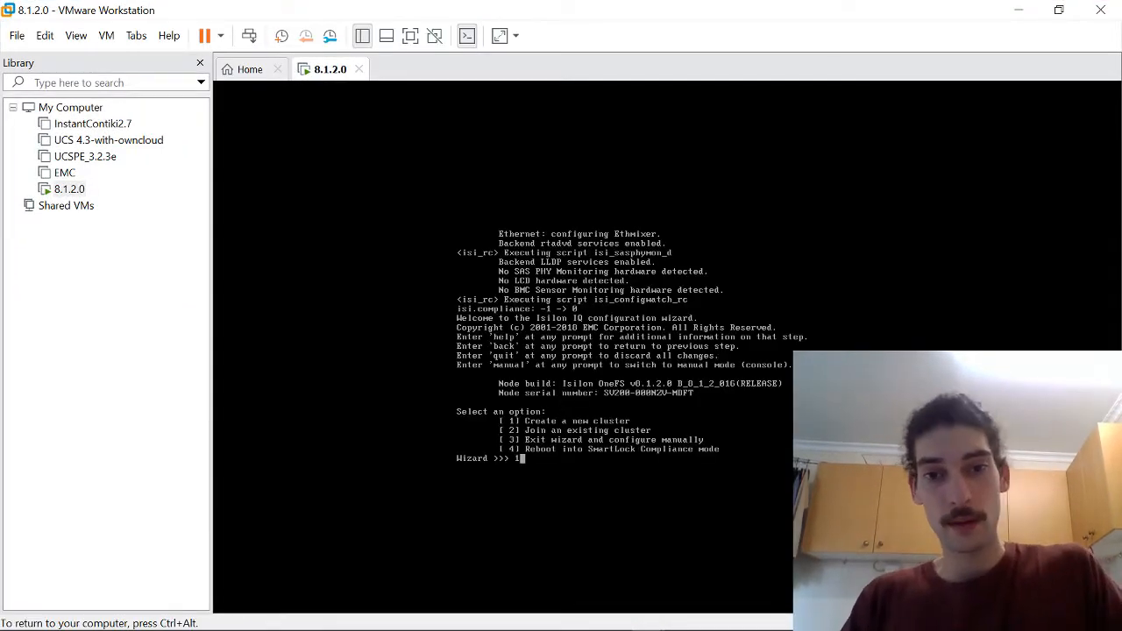
pyautogui.press('Return')
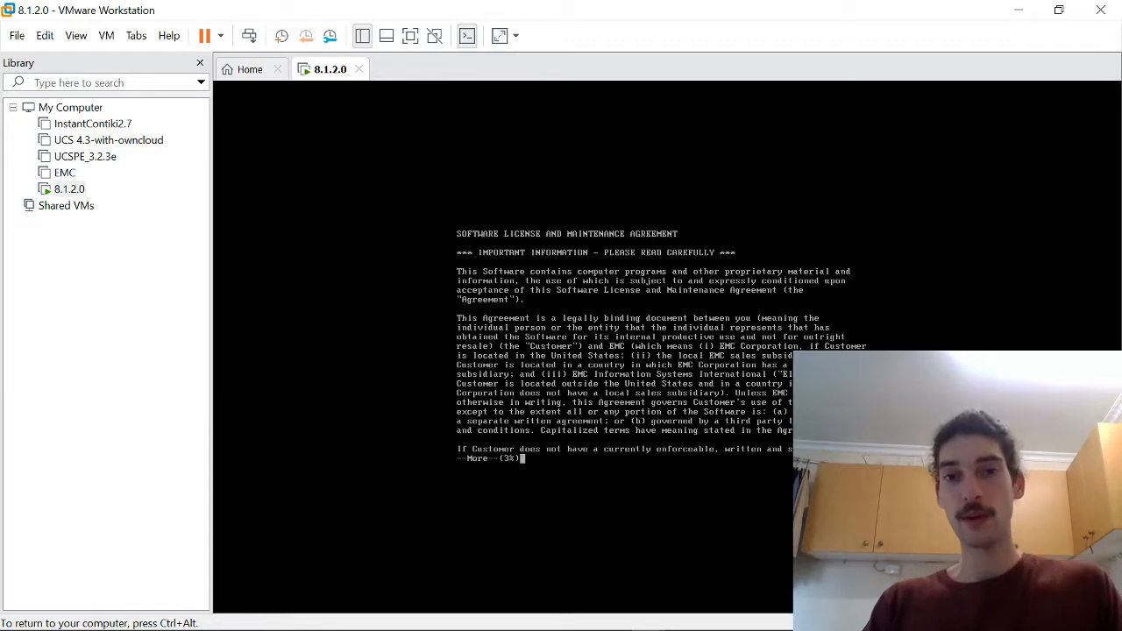
# Advance through the EMC Software License and Maintenance Agreement in the console towards its end
pyautogui.press('Return')
pyautogui.press('Return')
pyautogui.press('Return')
pyautogui.press('Return')
pyautogui.press('Return')
pyautogui.press('Return')
pyautogui.press('Return')
pyautogui.press('Return')
pyautogui.press('Return')
pyautogui.press('Return')
pyautogui.press('Return')
pyautogui.press('Return')
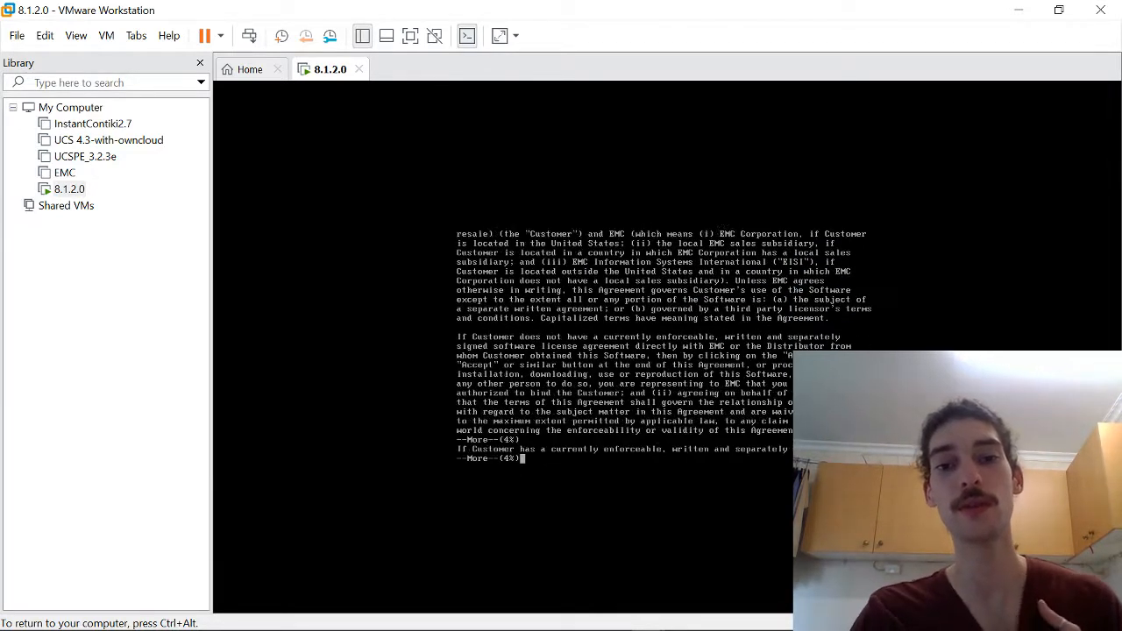
pyautogui.press('Return')
pyautogui.press('Return')
pyautogui.press('Return')
pyautogui.press('Return')
pyautogui.press('Return')
pyautogui.press('Return')
pyautogui.press('Return')
pyautogui.press('Return')
pyautogui.press('Return')
pyautogui.press('Return')
pyautogui.press('Return')
pyautogui.press('Return')
pyautogui.press('Return')
pyautogui.press('Return')
pyautogui.press('Return')
pyautogui.press('Return')
pyautogui.press('Return')
pyautogui.press('Return')
pyautogui.press('Return')
pyautogui.press('Return')
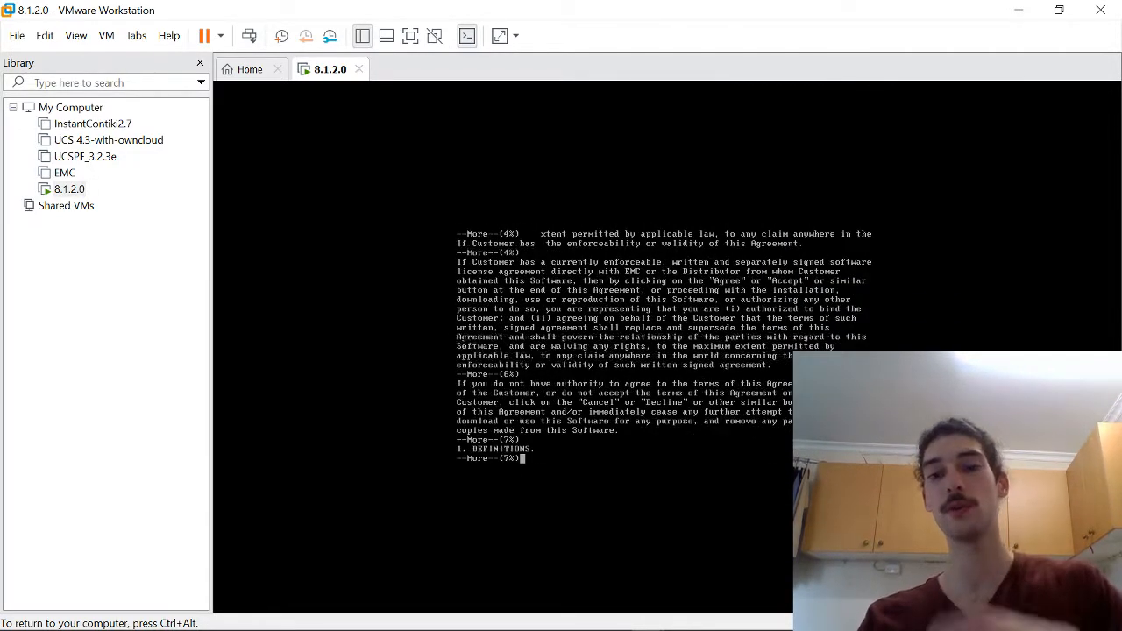
pyautogui.press('Return')
pyautogui.press('Return')
pyautogui.press('Return')
pyautogui.press('Return')
pyautogui.press('Return')
pyautogui.press('Return')
pyautogui.press('Return')
pyautogui.press('Return')
pyautogui.press('Return')
pyautogui.press('Return')
pyautogui.press('Return')
pyautogui.press('Return')
pyautogui.press('Return')
pyautogui.press('Return')
pyautogui.press('Return')
pyautogui.press('Return')
pyautogui.press('Return')
pyautogui.press('Return')
pyautogui.press('Return')
pyautogui.press('Return')
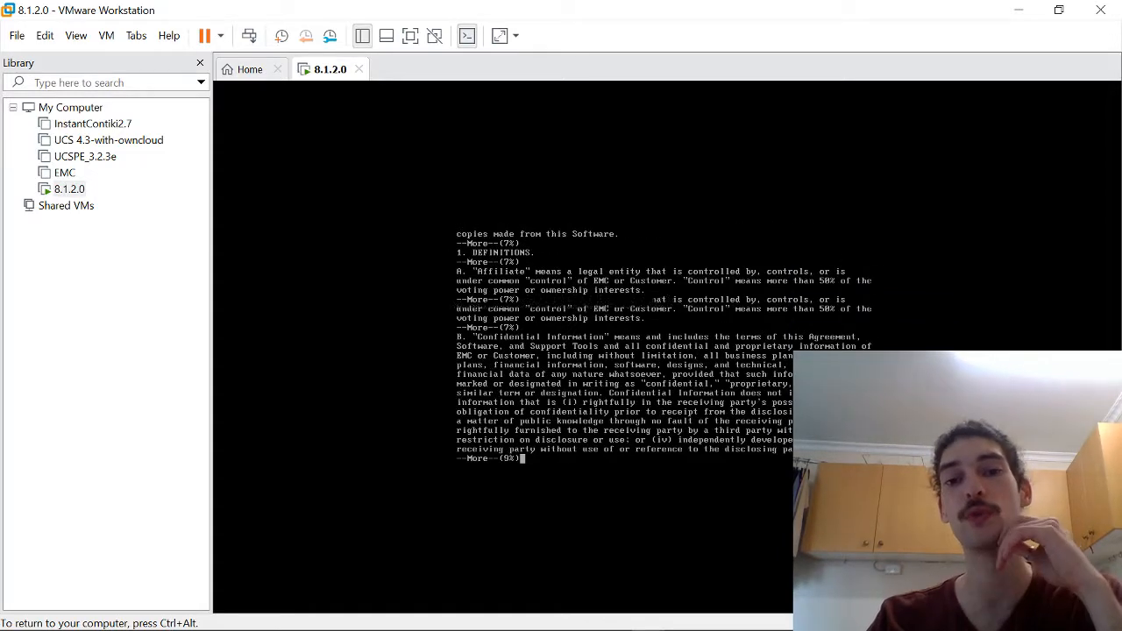
pyautogui.press('Return')
pyautogui.press('Return')
pyautogui.press('Return')
pyautogui.press('Return')
pyautogui.press('Return')
pyautogui.press('Return')
pyautogui.press('Return')
pyautogui.press('Return')
pyautogui.press('Return')
pyautogui.press('Return')
pyautogui.press('Return')
pyautogui.press('Return')
pyautogui.press('Return')
pyautogui.press('Return')
pyautogui.press('Return')
pyautogui.press('Return')
pyautogui.press('Return')
pyautogui.press('Return')
pyautogui.press('Return')
pyautogui.press('Return')
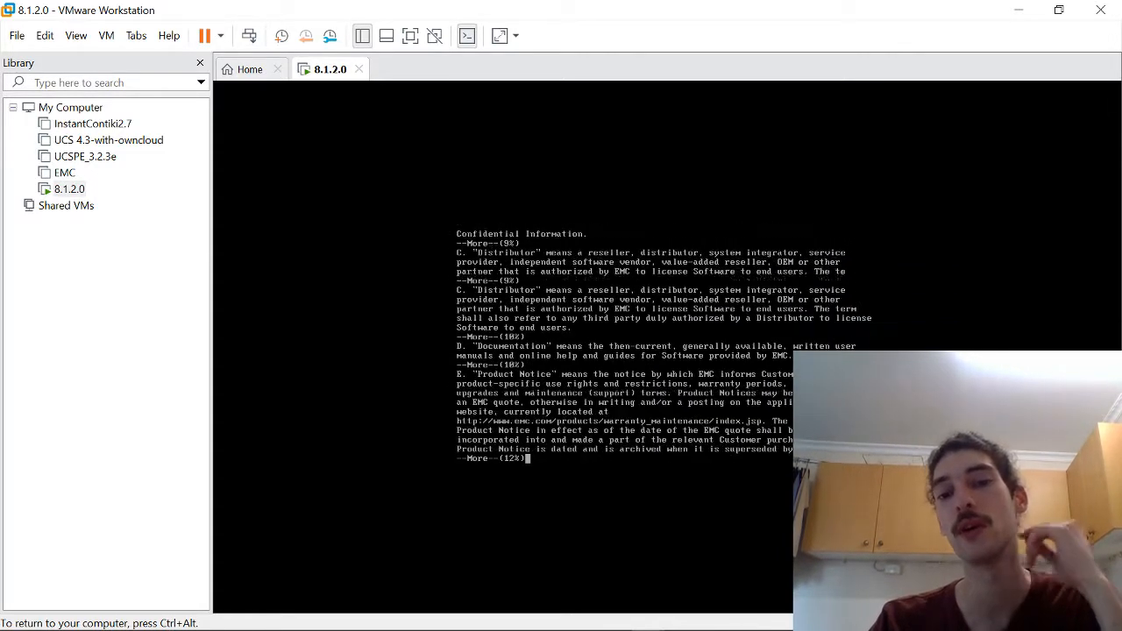
pyautogui.press('Return')
pyautogui.press('Return')
pyautogui.press('Return')
pyautogui.press('Return')
pyautogui.press('Return')
pyautogui.press('Return')
pyautogui.press('Return')
pyautogui.press('Return')
pyautogui.press('Return')
pyautogui.press('Return')
pyautogui.press('Return')
pyautogui.press('Return')
pyautogui.press('Return')
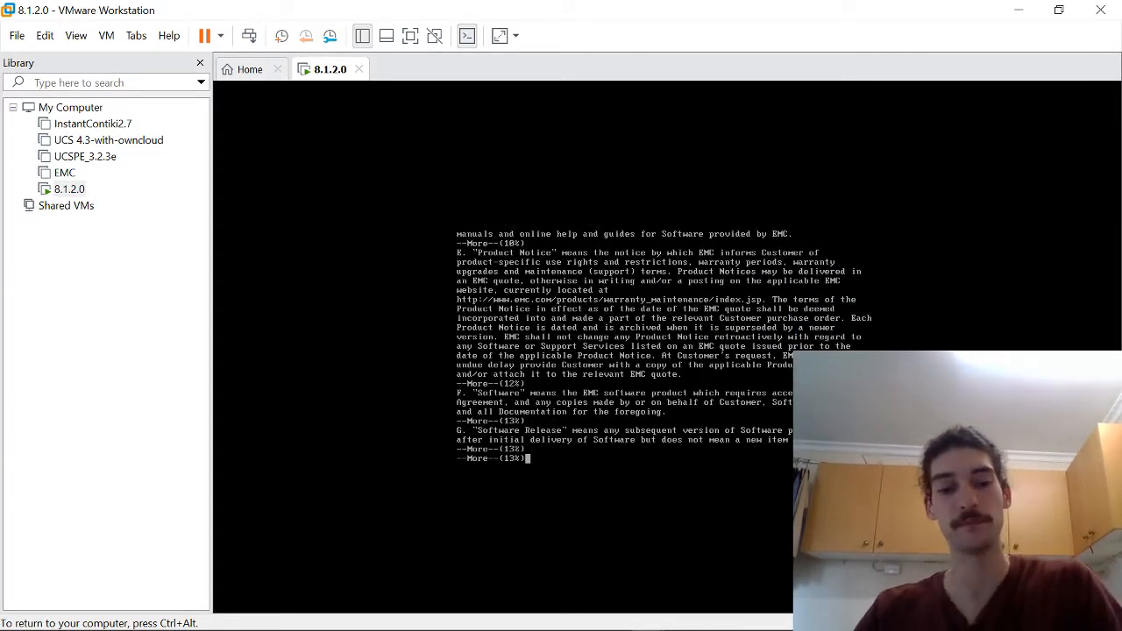
pyautogui.hotkey('ctrl', 'alt')
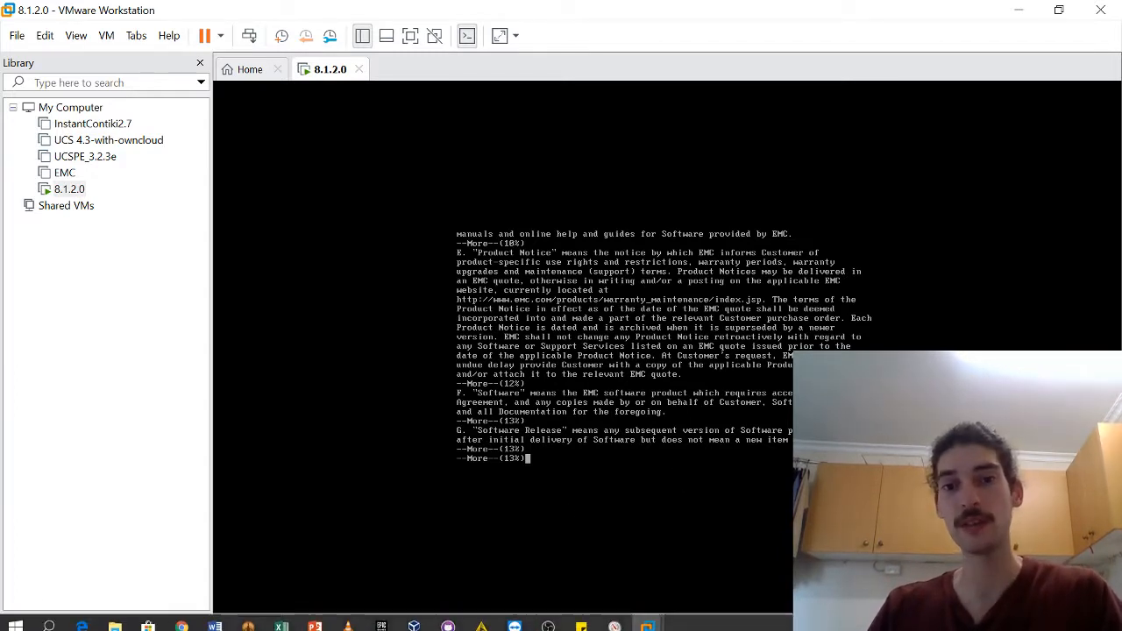
pyautogui.hotkey('ctrl', 'g')
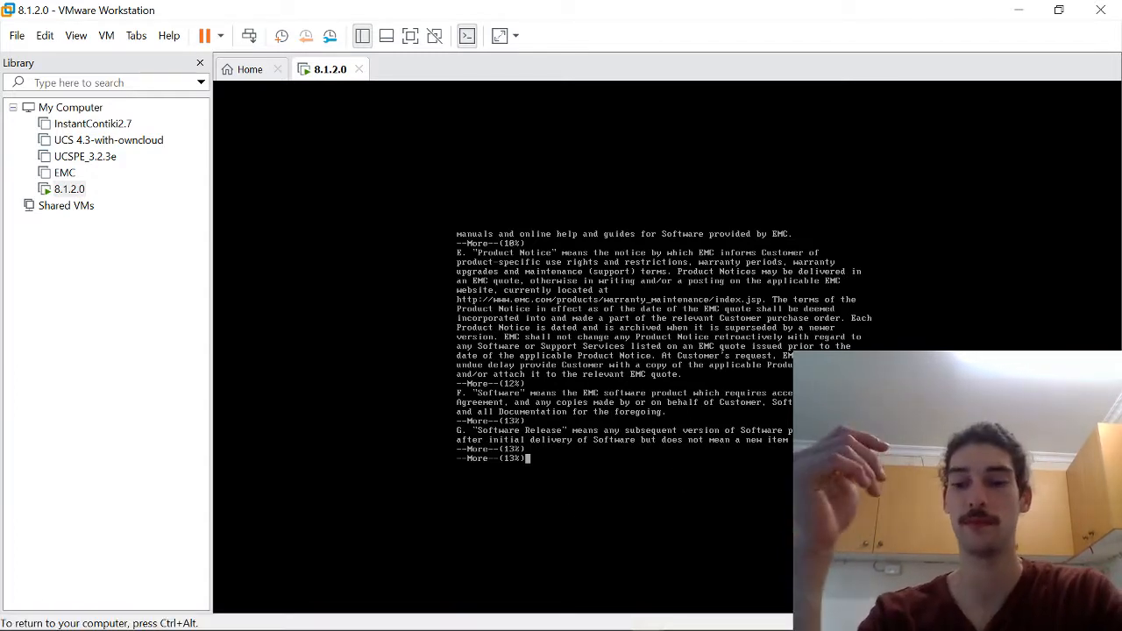
pyautogui.press('Return')
pyautogui.press('Return')
pyautogui.press('Return')
pyautogui.press('Return')
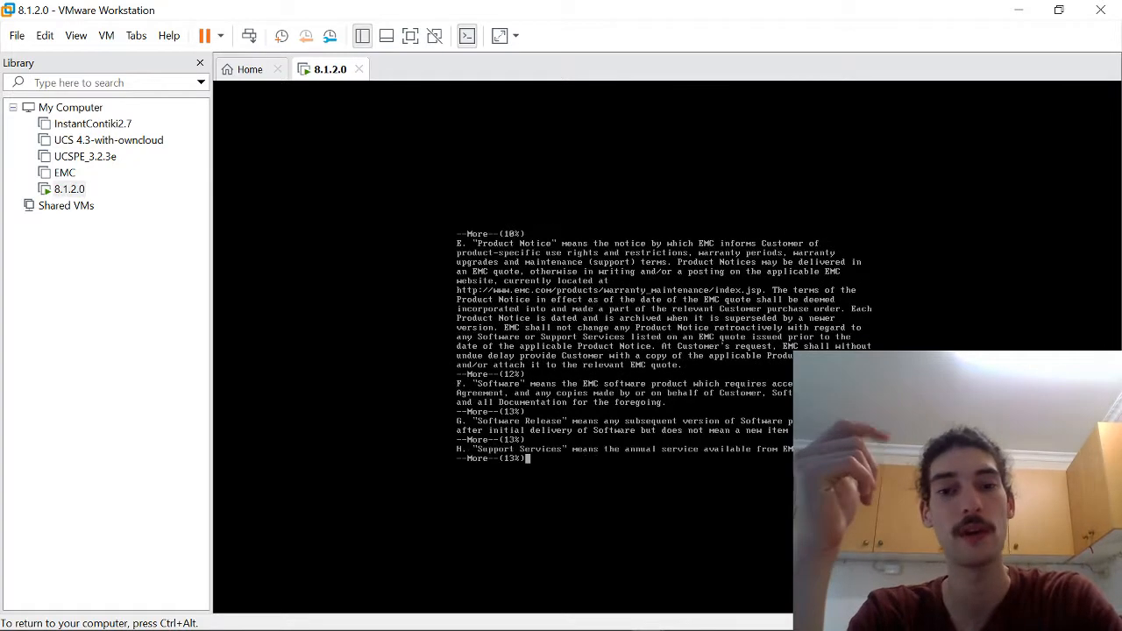
pyautogui.press('Return')
pyautogui.press('Return')
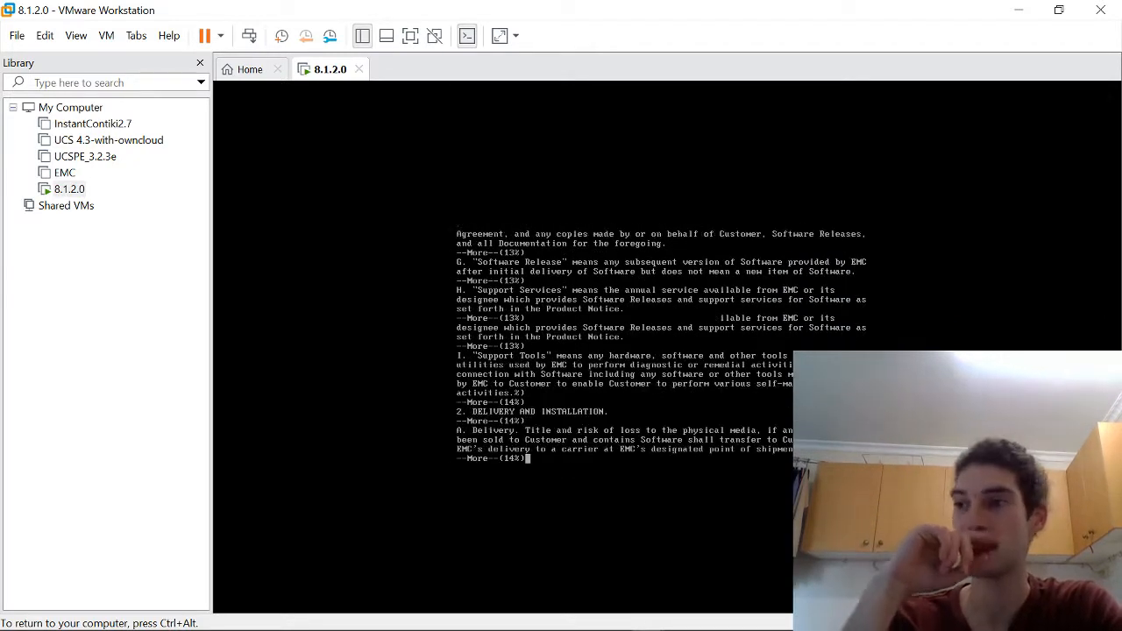
pyautogui.press('Return')
pyautogui.press('Return')
pyautogui.press('Return')
pyautogui.press('Return')
pyautogui.press('Return')
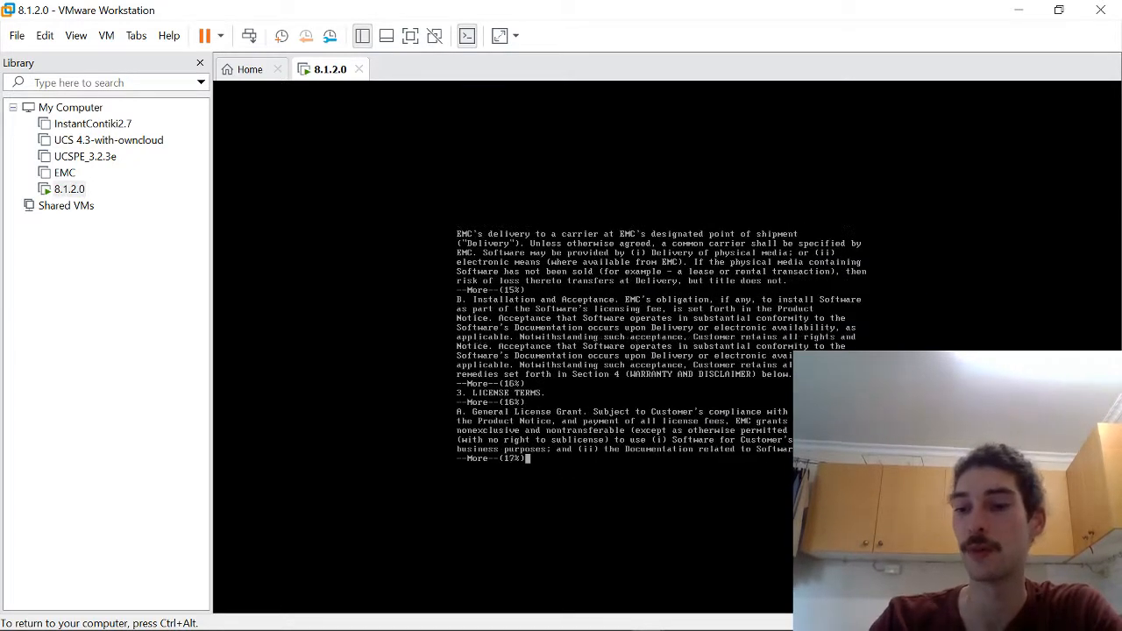
pyautogui.press('Return')
pyautogui.press('Return')
pyautogui.press('Return')
pyautogui.press('Return')
pyautogui.press('Return')
pyautogui.press('Return')
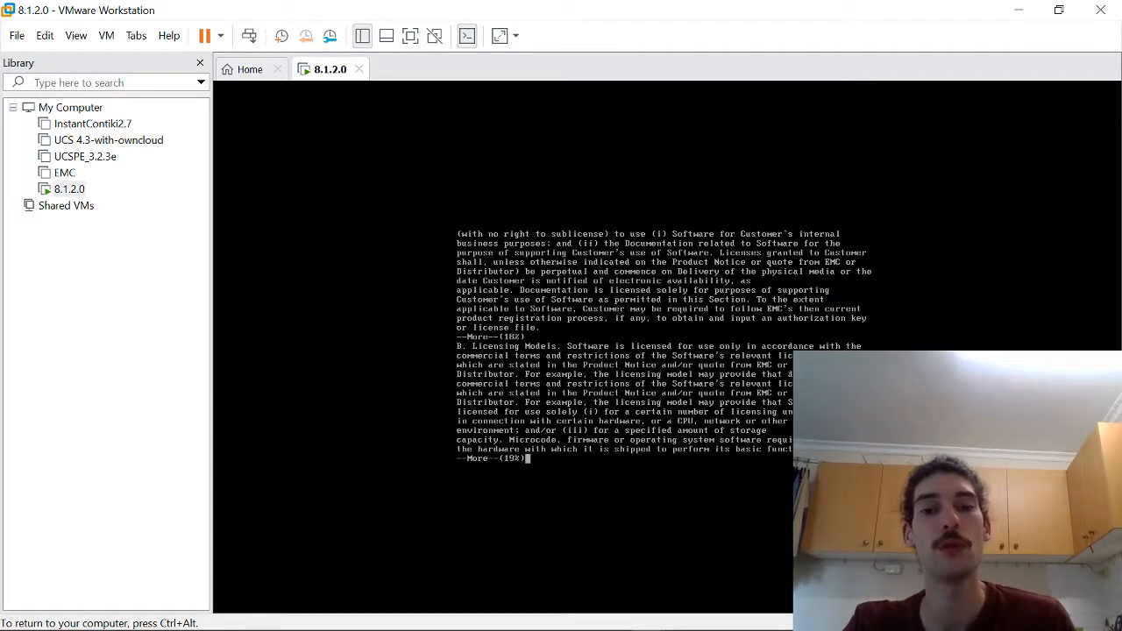
pyautogui.press('Return')
pyautogui.press('Return')
pyautogui.press('Return')
pyautogui.press('Return')
pyautogui.press('Return')
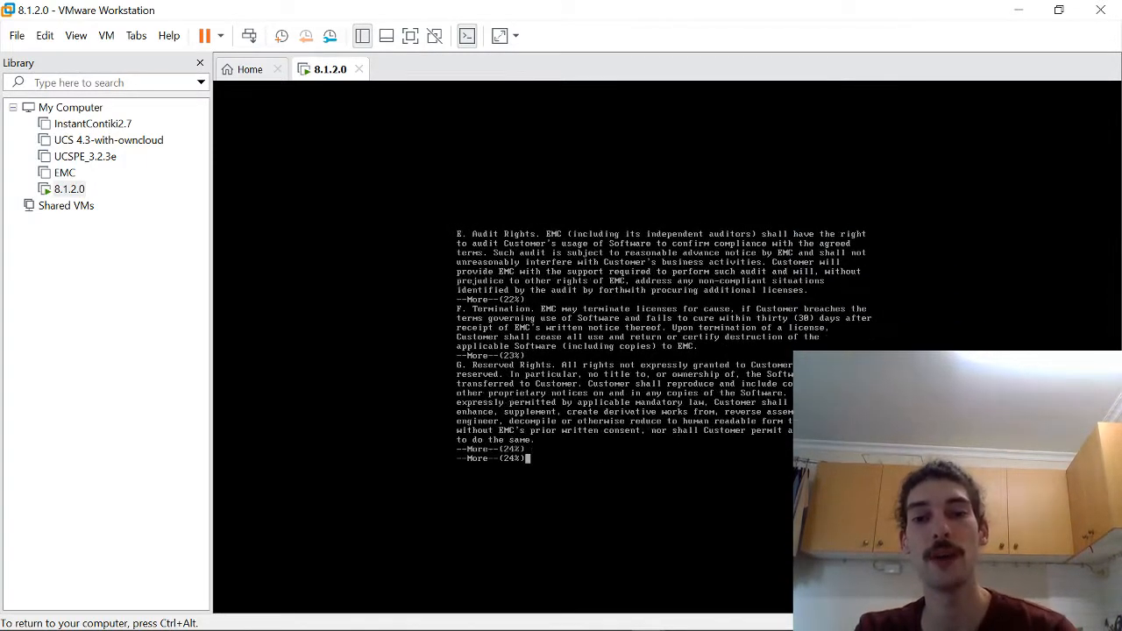
pyautogui.press('Return')
pyautogui.press('Return')
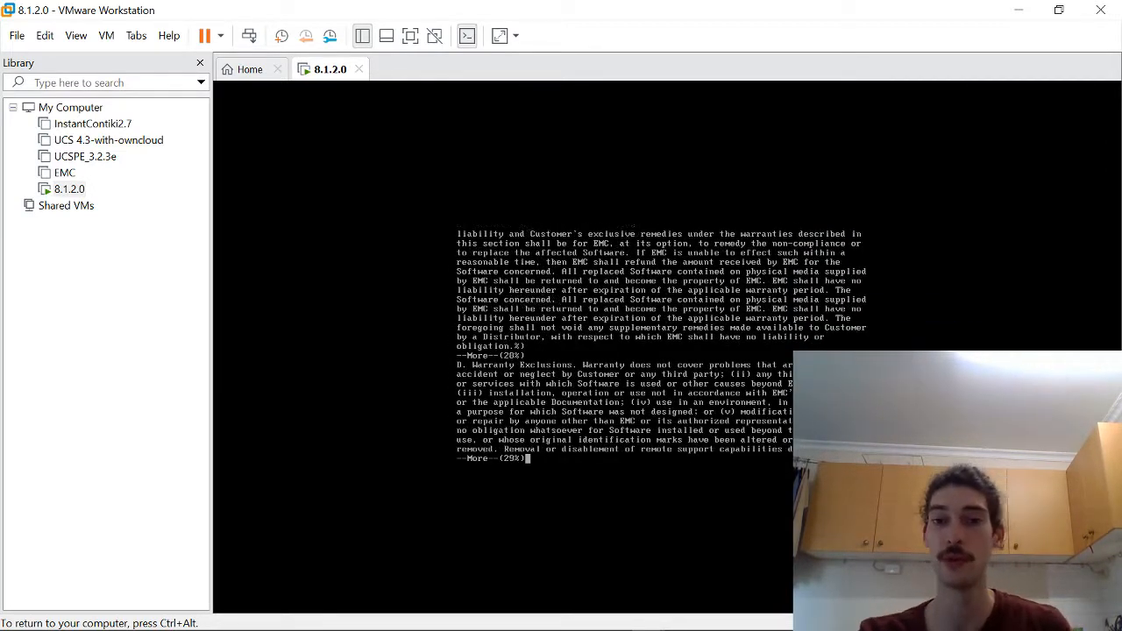
pyautogui.press('Return')
pyautogui.press('Return')
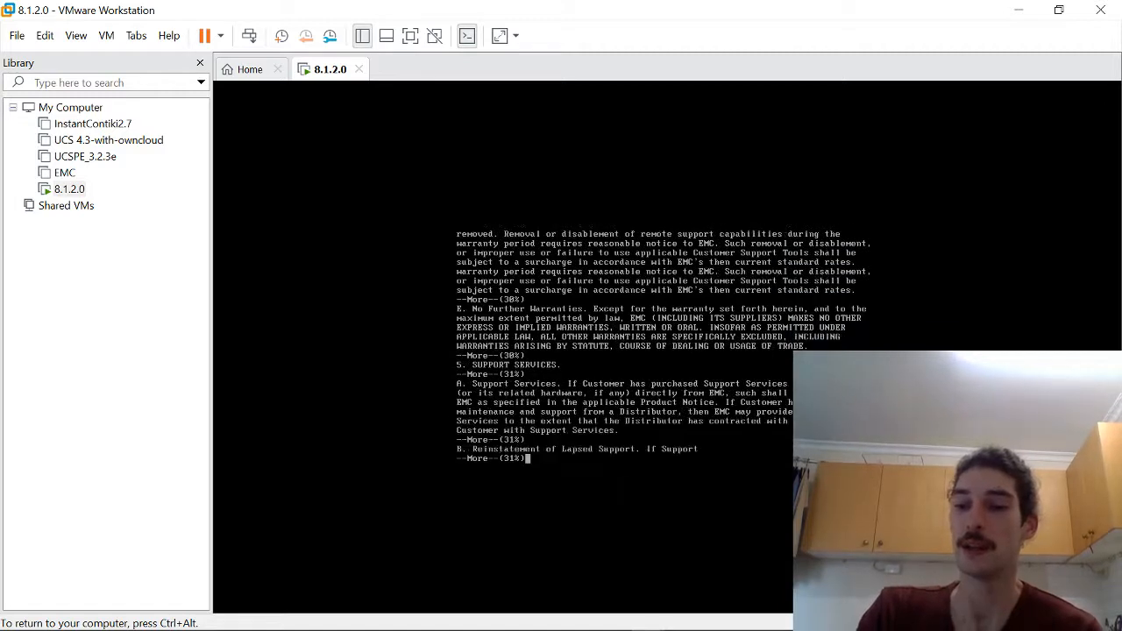
pyautogui.press('Return')
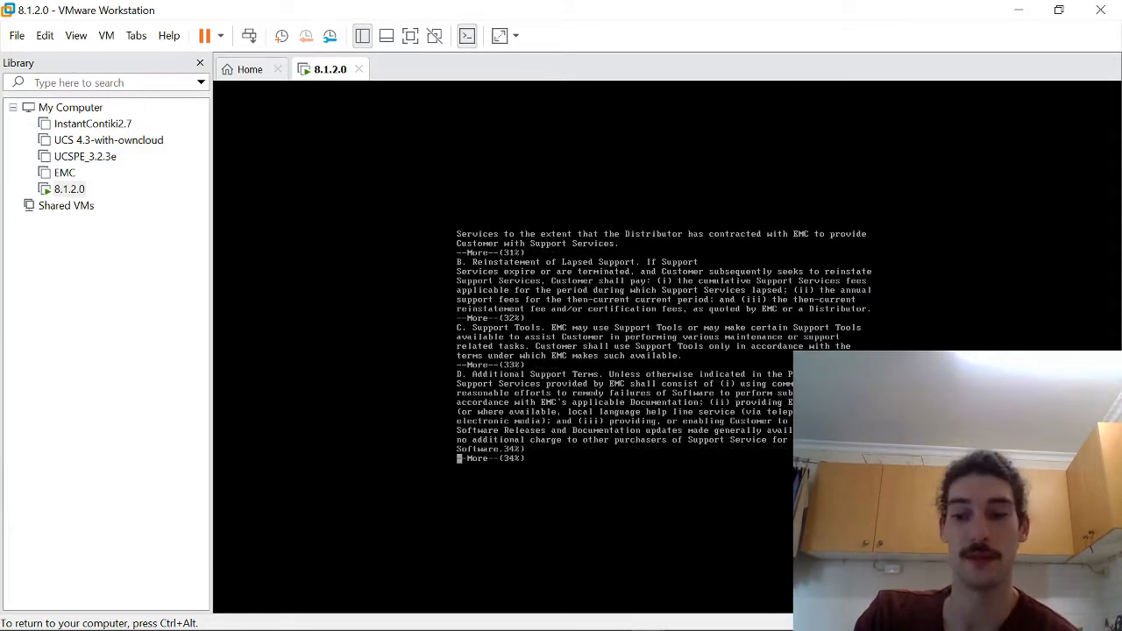
pyautogui.press('Return')
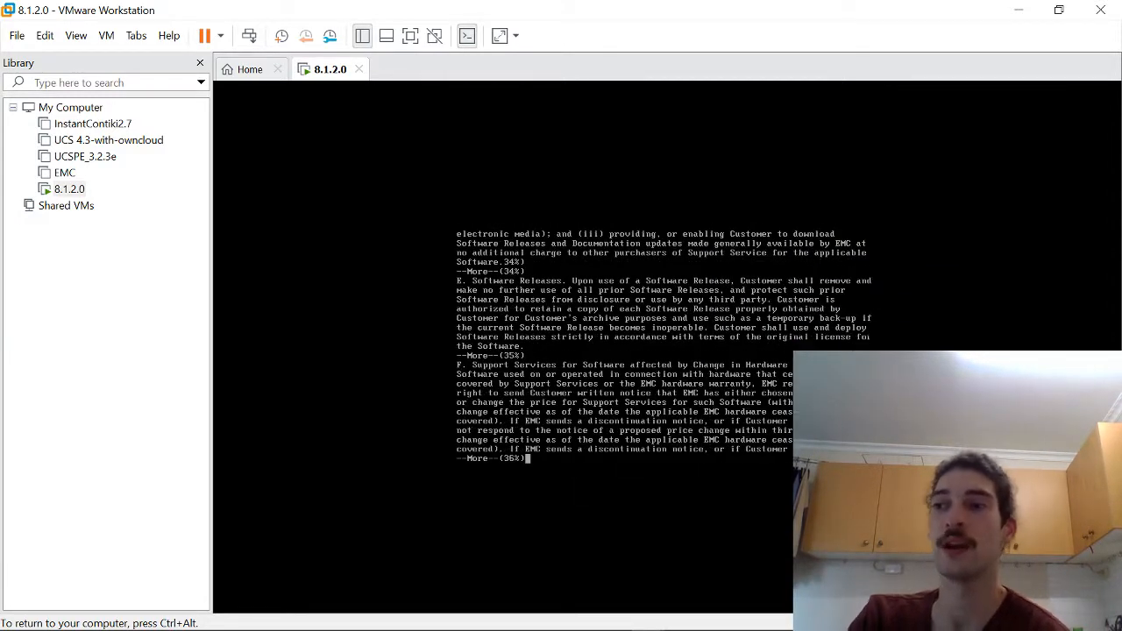
pyautogui.press('Return')
pyautogui.press('Return')
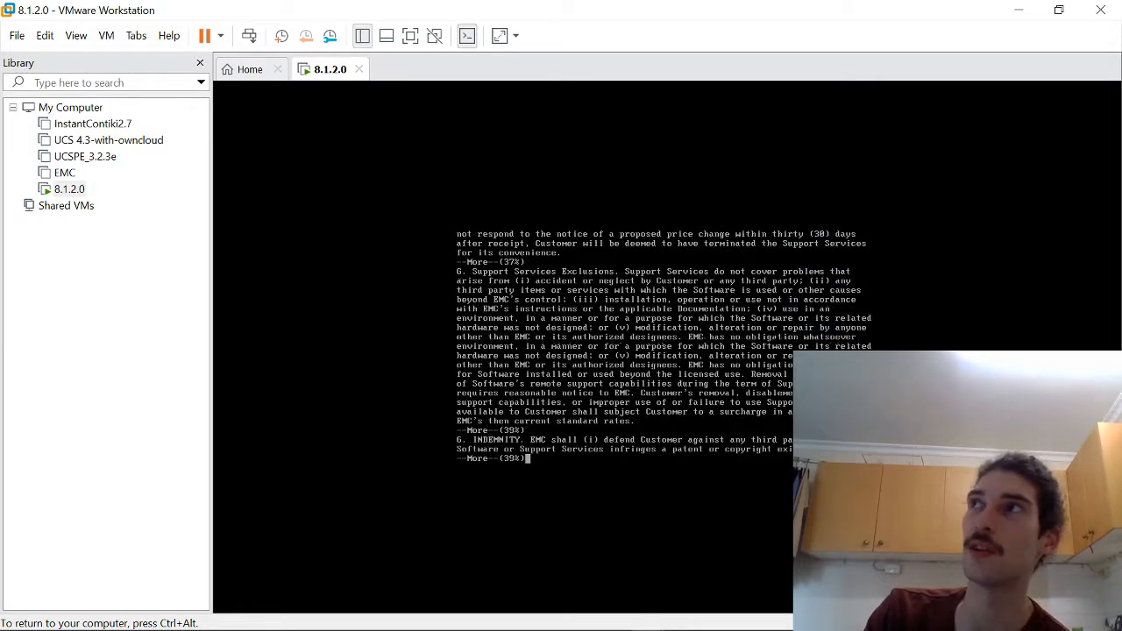
pyautogui.press('Return')
pyautogui.press('Return')
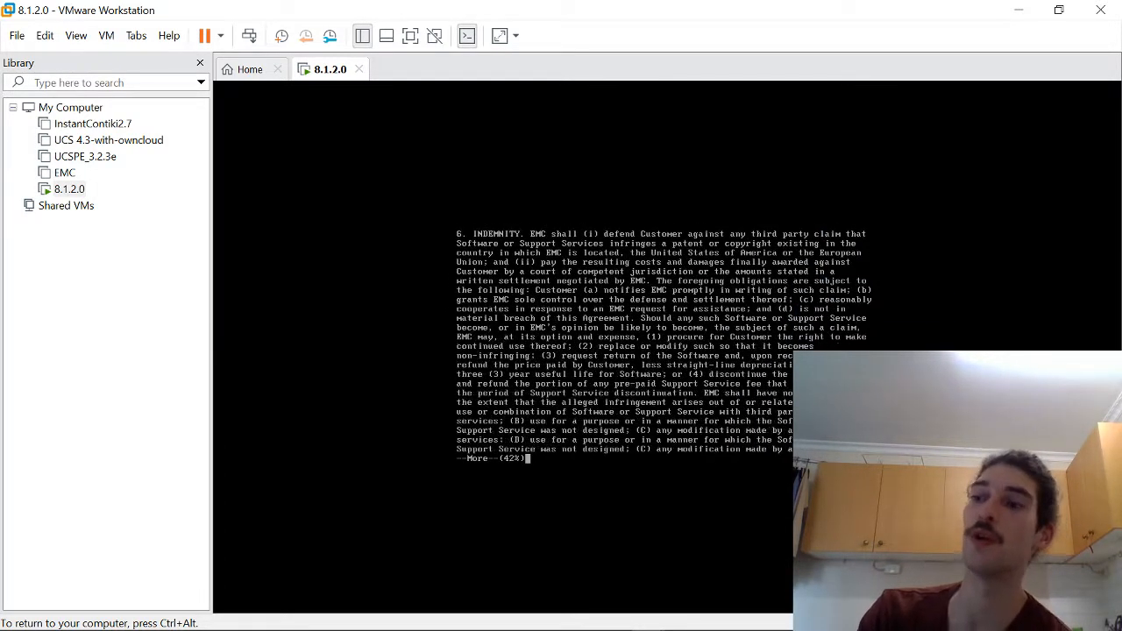
pyautogui.press('Return')
pyautogui.press('Return')
pyautogui.press('Return')
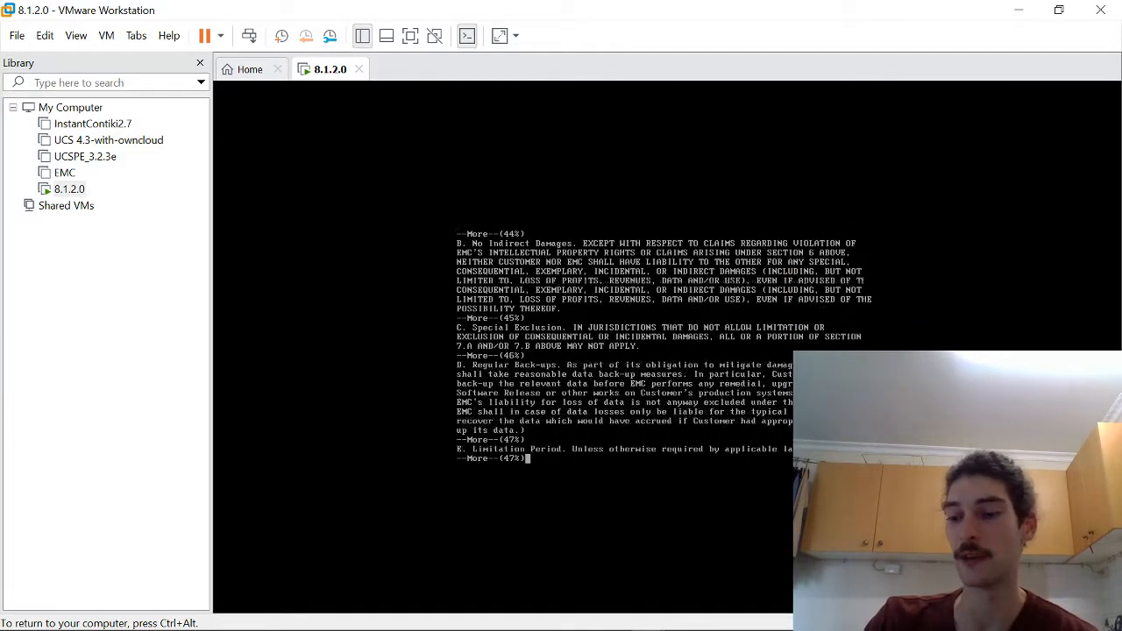
pyautogui.press('Return')
pyautogui.press('Return')
pyautogui.press('Return')
pyautogui.press('Return')
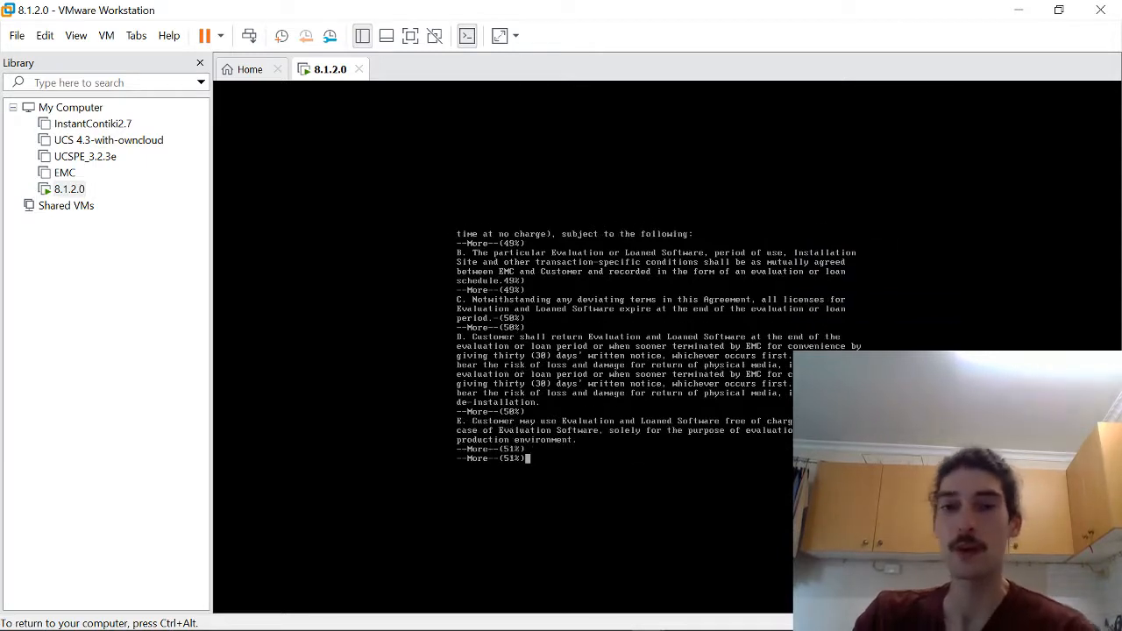
pyautogui.press('Return')
pyautogui.press('Return')
pyautogui.press('Return')
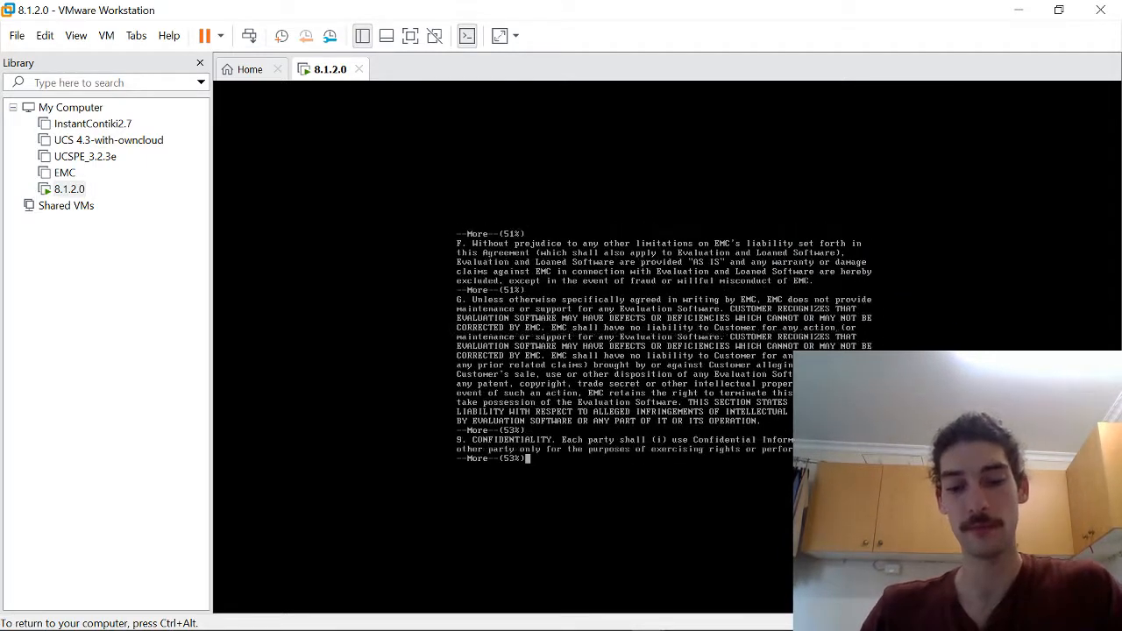
pyautogui.press('Return')
pyautogui.press('Return')
pyautogui.press('Return')
pyautogui.press('Return')
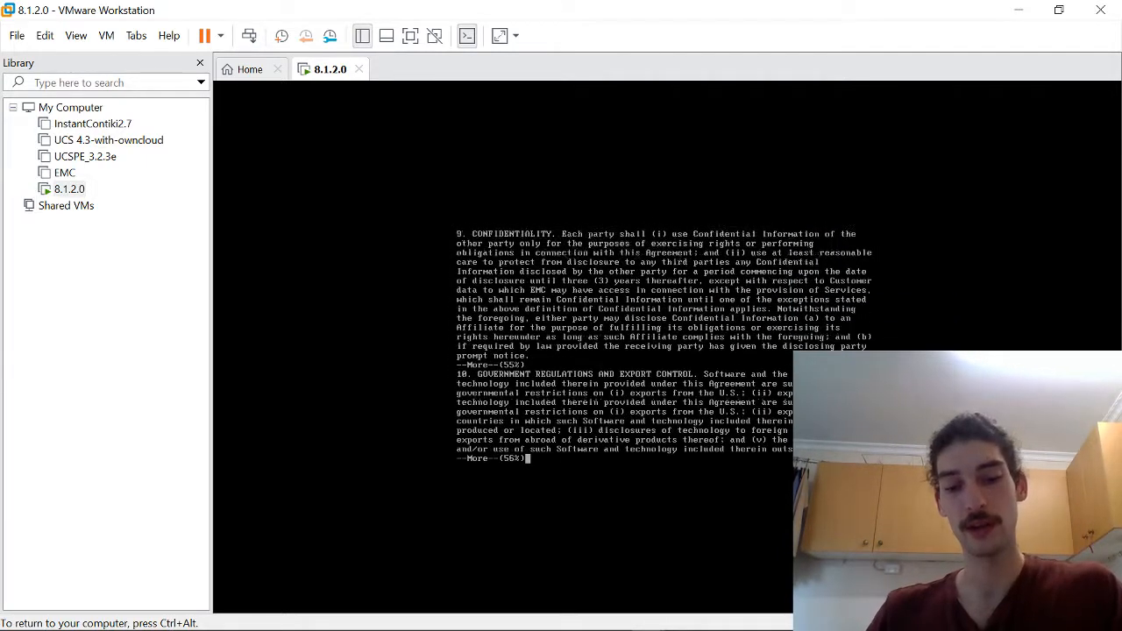
pyautogui.press('Return')
pyautogui.press('Return')
pyautogui.press('Return')
pyautogui.press('Return')
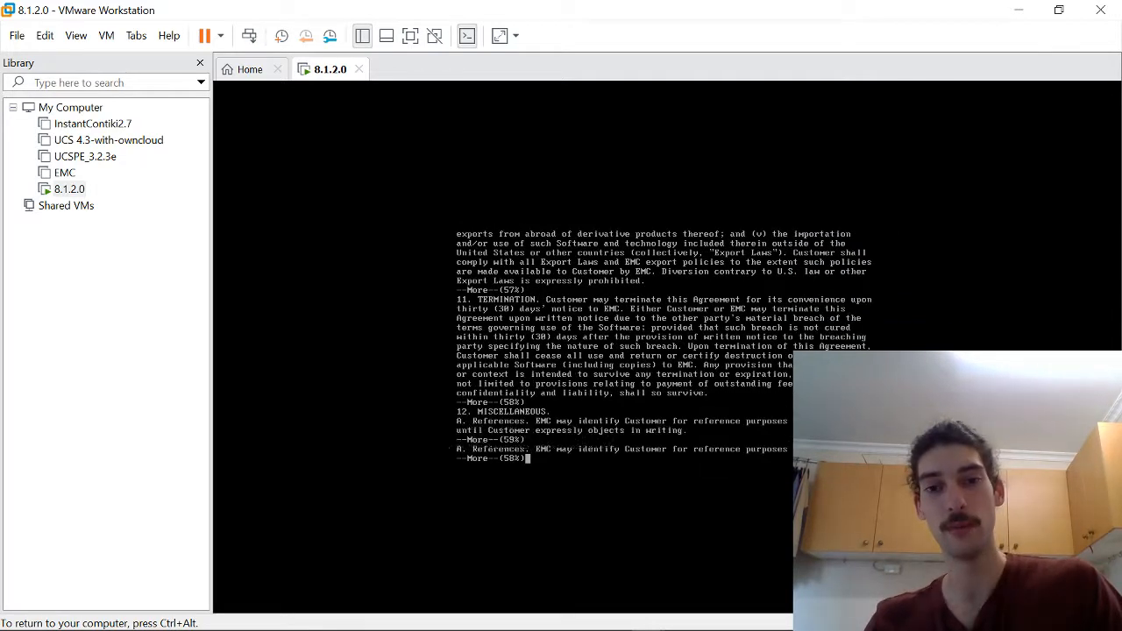
pyautogui.press('Return')
pyautogui.press('Return')
pyautogui.press('Return')
pyautogui.press('Return')
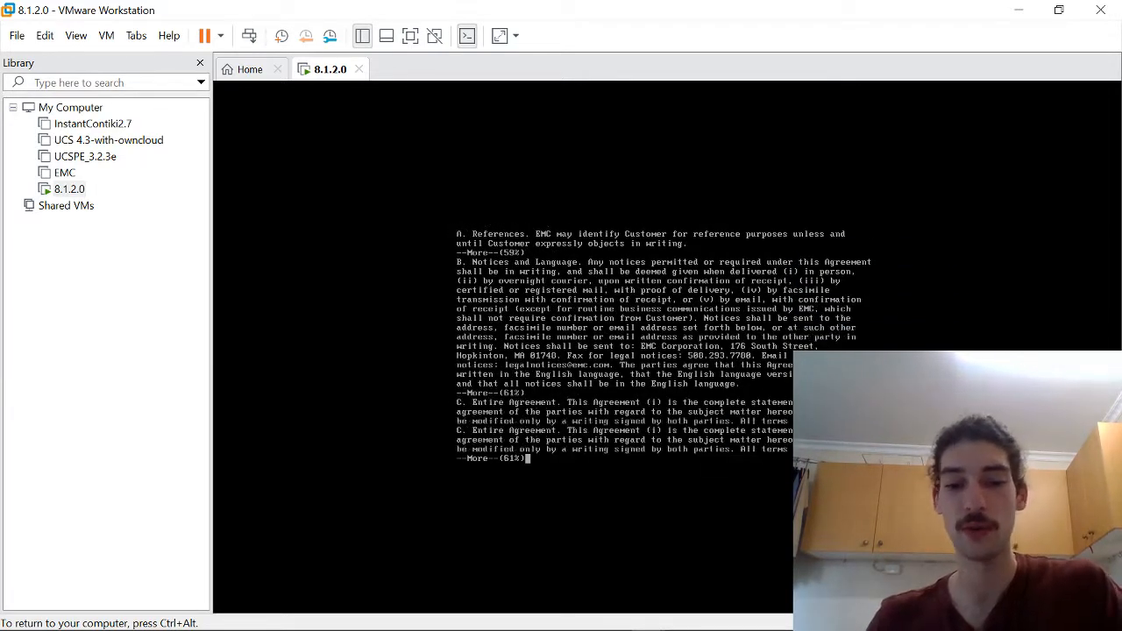
pyautogui.press('Return')
pyautogui.press('Return')
pyautogui.press('Return')
pyautogui.press('Return')
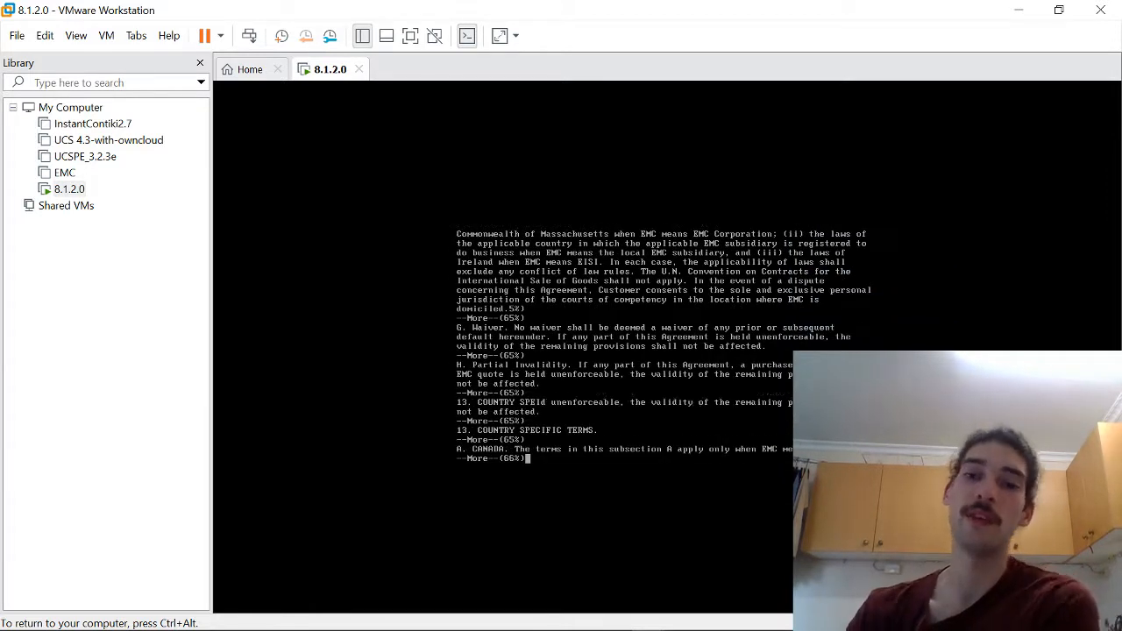
pyautogui.press('Return')
pyautogui.press('Return')
pyautogui.press('Return')
pyautogui.press('Return')
pyautogui.press('Return')
pyautogui.press('Return')
pyautogui.press('Return')
pyautogui.press('Return')
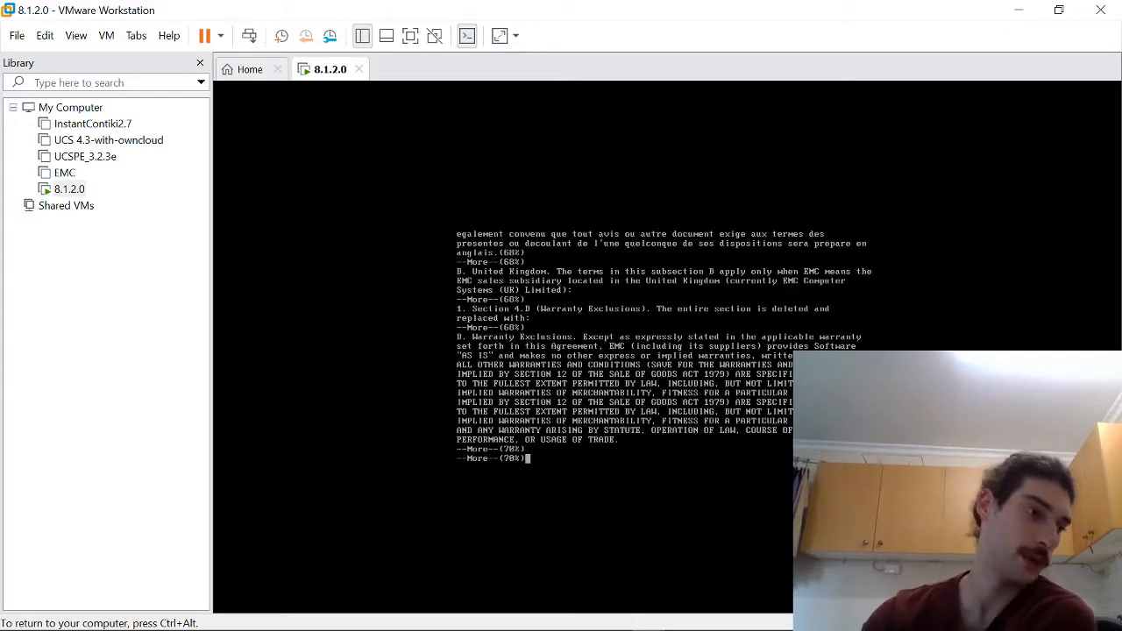
# Page through the rest of the EMC license agreement to its end and accept the EULA with yes
pyautogui.press('Return')
pyautogui.press('Return')
pyautogui.press('Return')
pyautogui.press('Return')
pyautogui.press('Return')
pyautogui.press('Return')
pyautogui.press('Return')
pyautogui.press('Return')
pyautogui.press('Return')
pyautogui.press('Return')
pyautogui.press('Return')
pyautogui.press('Return')
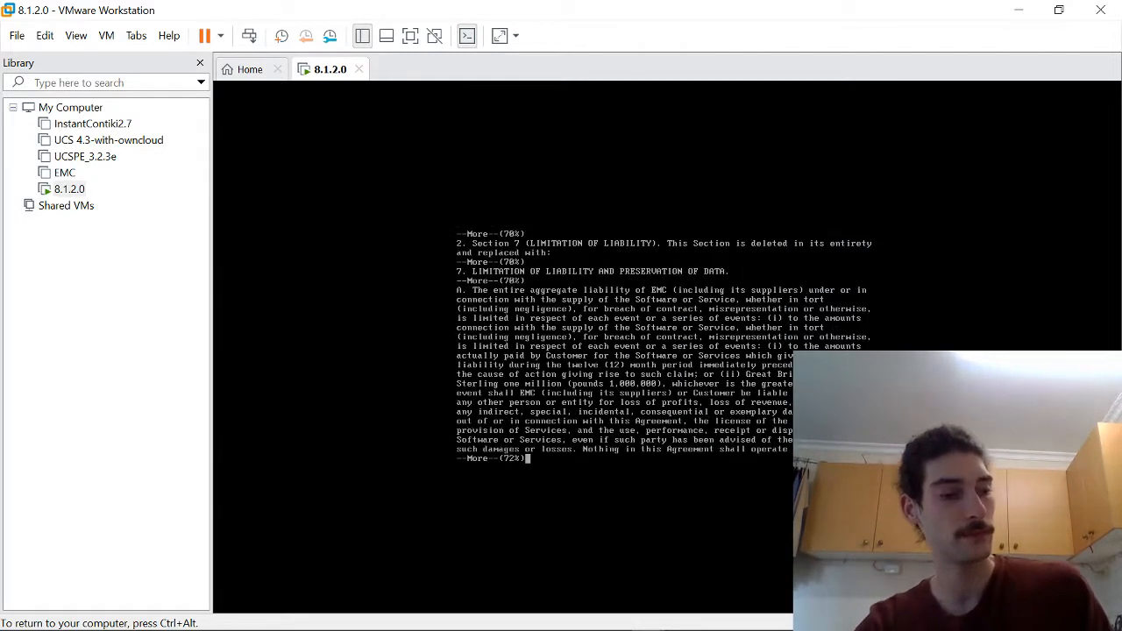
pyautogui.press('Return')
pyautogui.press('Return')
pyautogui.press('Return')
pyautogui.press('Return')
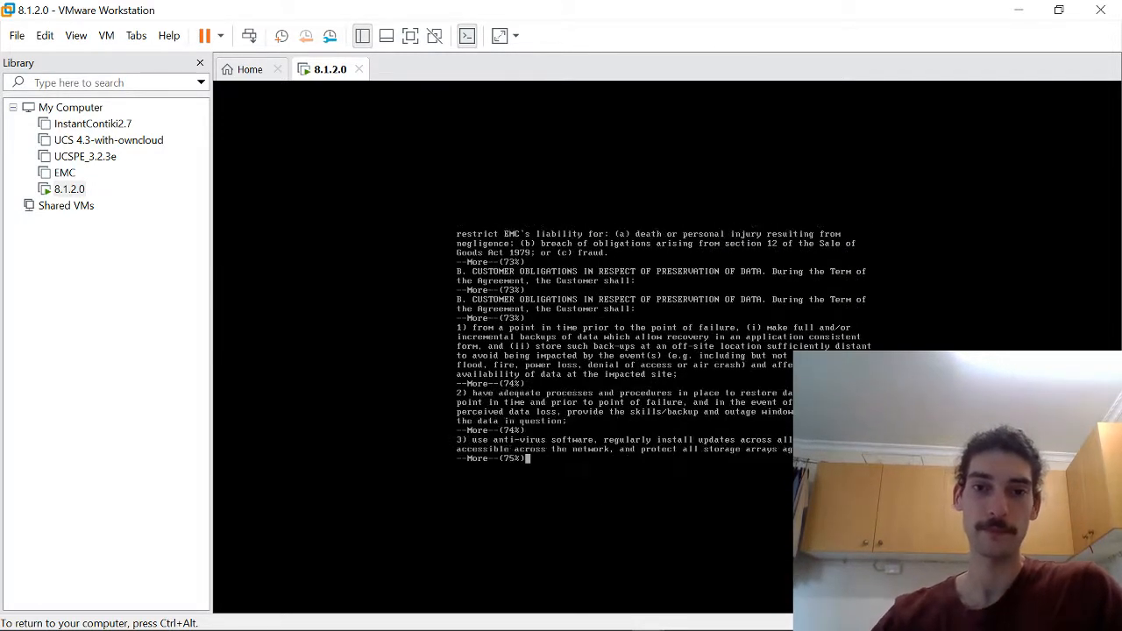
pyautogui.press('Return')
pyautogui.press('Return')
pyautogui.press('Return')
pyautogui.press('Return')
pyautogui.press('Return')
pyautogui.press('Return')
pyautogui.press('Return')
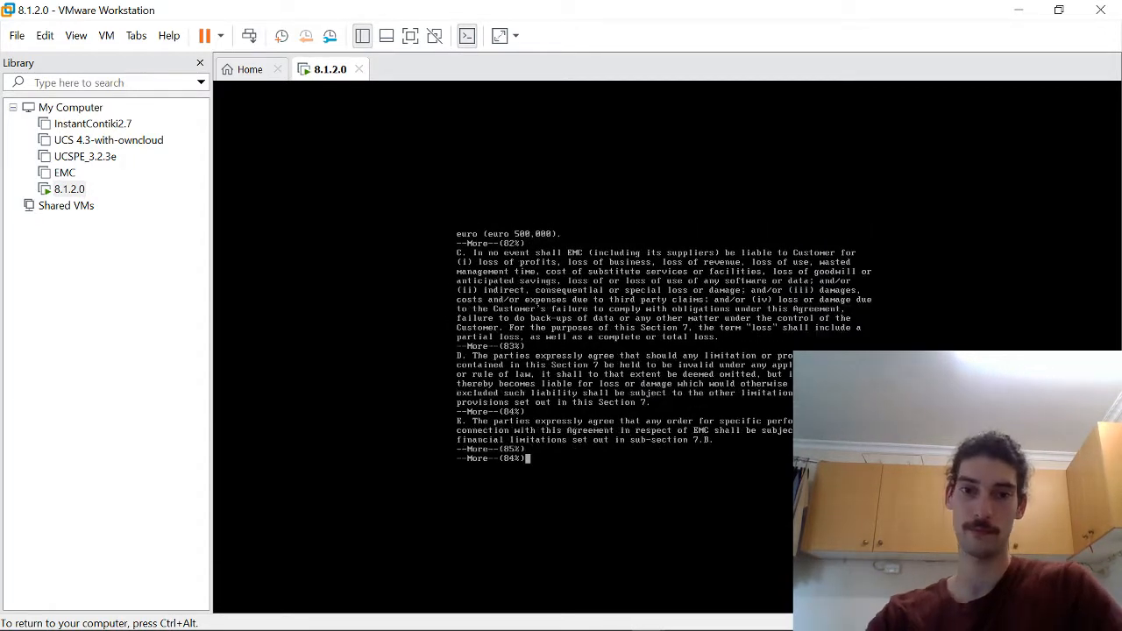
pyautogui.press('Return')
pyautogui.press('Return')
pyautogui.press('Return')
pyautogui.press('Return')
pyautogui.press('Return')
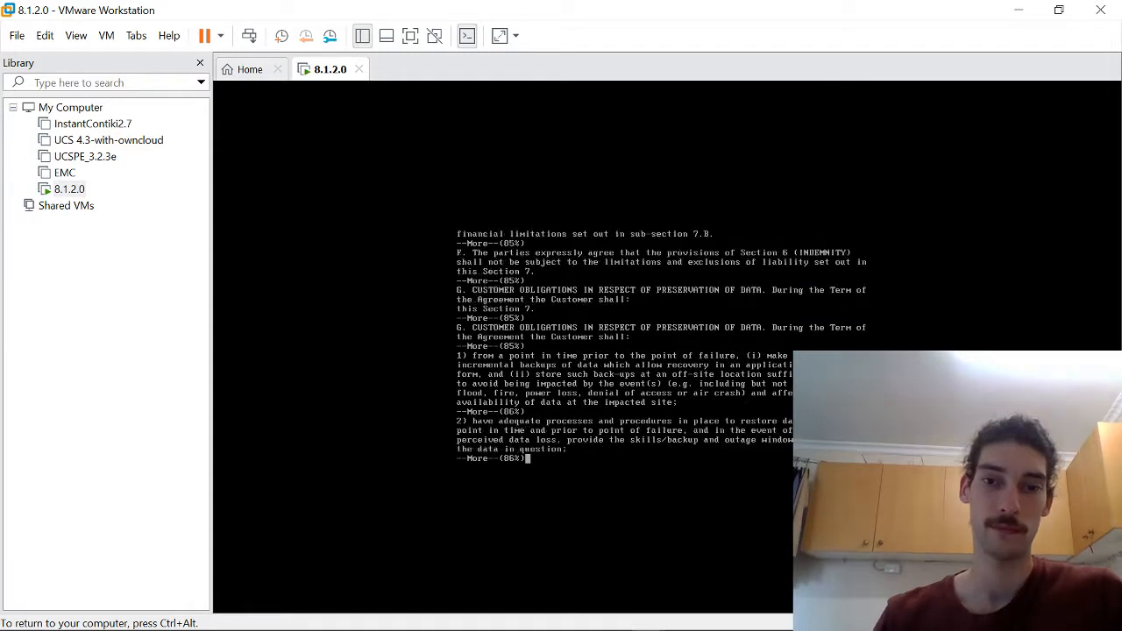
pyautogui.press('Return')
pyautogui.press('Return')
pyautogui.press('Return')
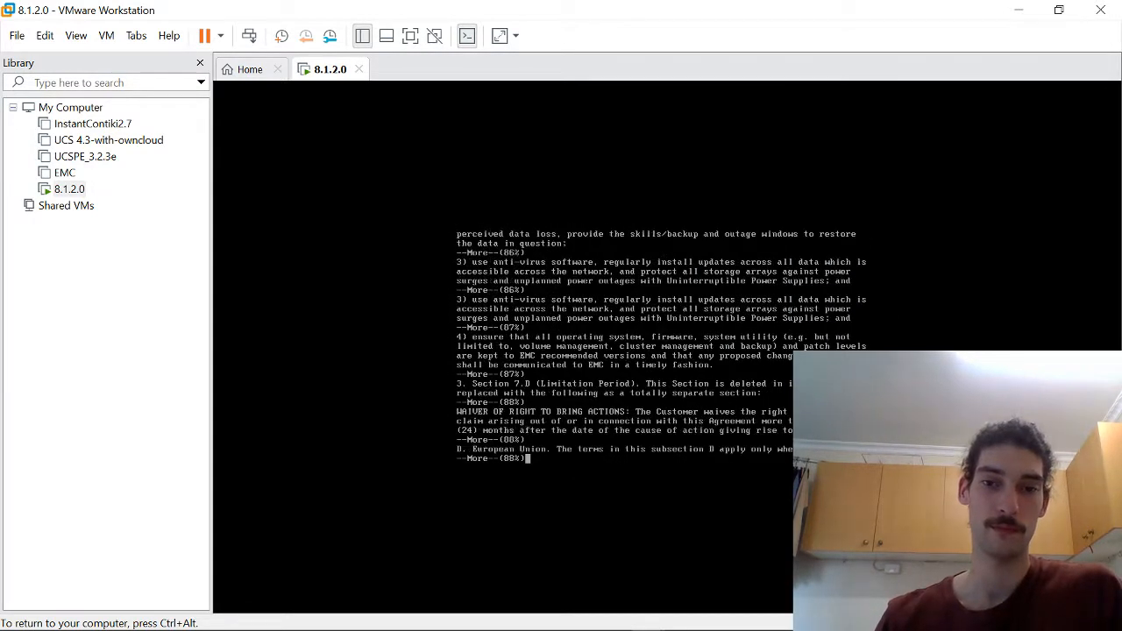
pyautogui.press('Return')
pyautogui.press('Return')
pyautogui.press('Return')
pyautogui.press('Return')
pyautogui.press('Return')
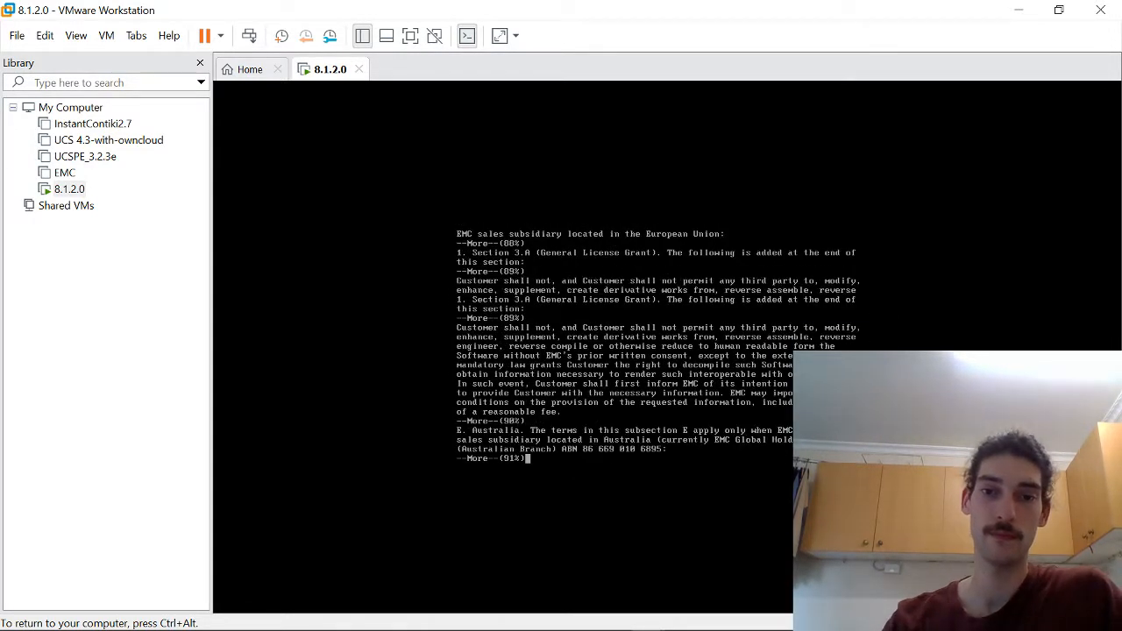
pyautogui.press('Return')
pyautogui.press('Return')
pyautogui.press('Return')
pyautogui.press('Return')
pyautogui.press('Return')
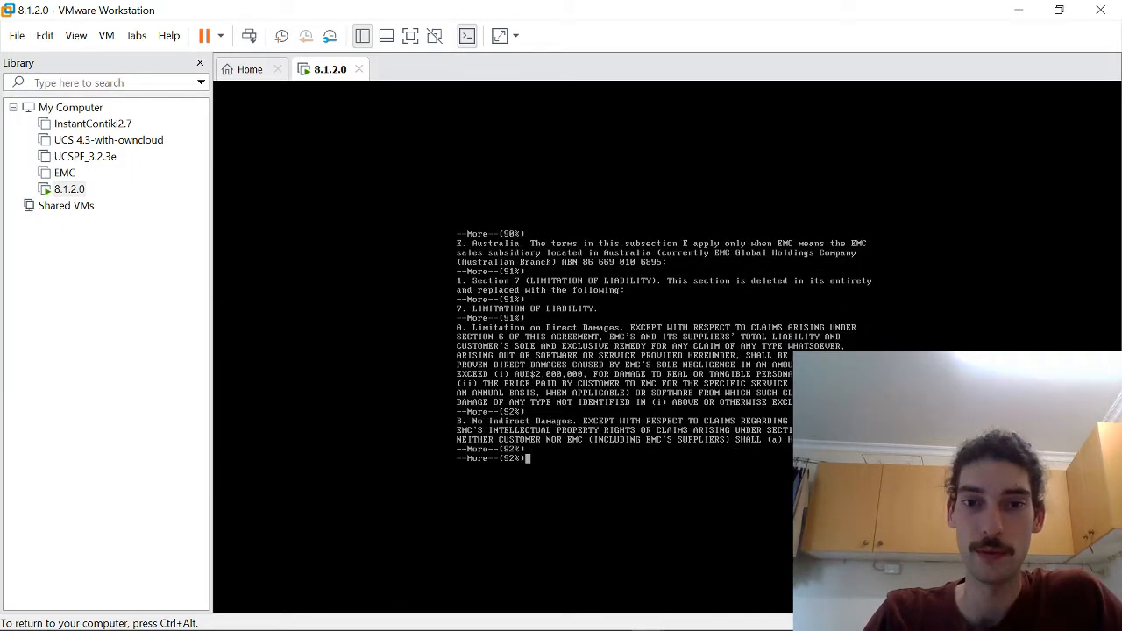
pyautogui.press('Return')
pyautogui.press('Return')
pyautogui.press('Return')
pyautogui.press('Return')
pyautogui.press('Return')
pyautogui.press('Return')
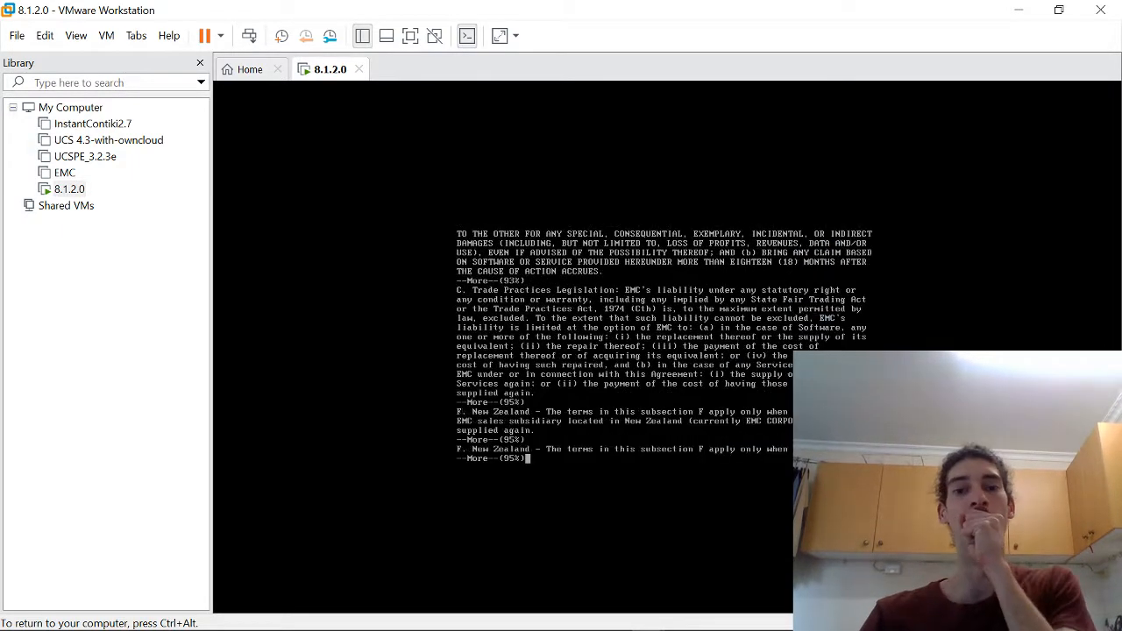
pyautogui.press('Return')
pyautogui.press('Return')
pyautogui.press('Return')
pyautogui.press('Return')
pyautogui.press('Return')
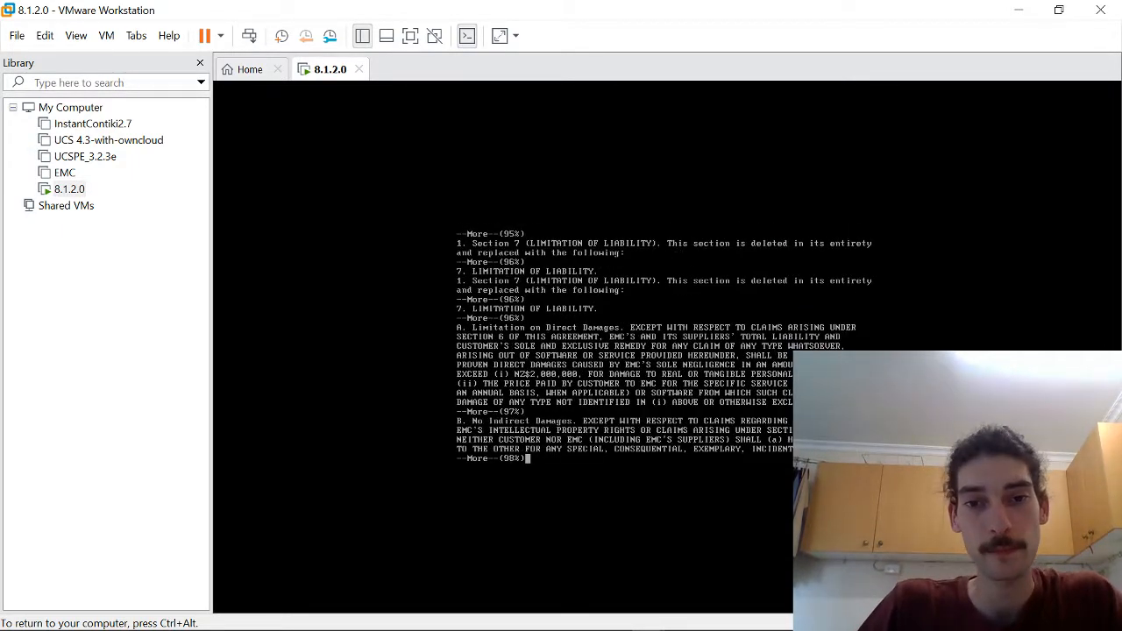
pyautogui.press('Return')
pyautogui.press('Return')
pyautogui.press('Return')
pyautogui.press('Return')
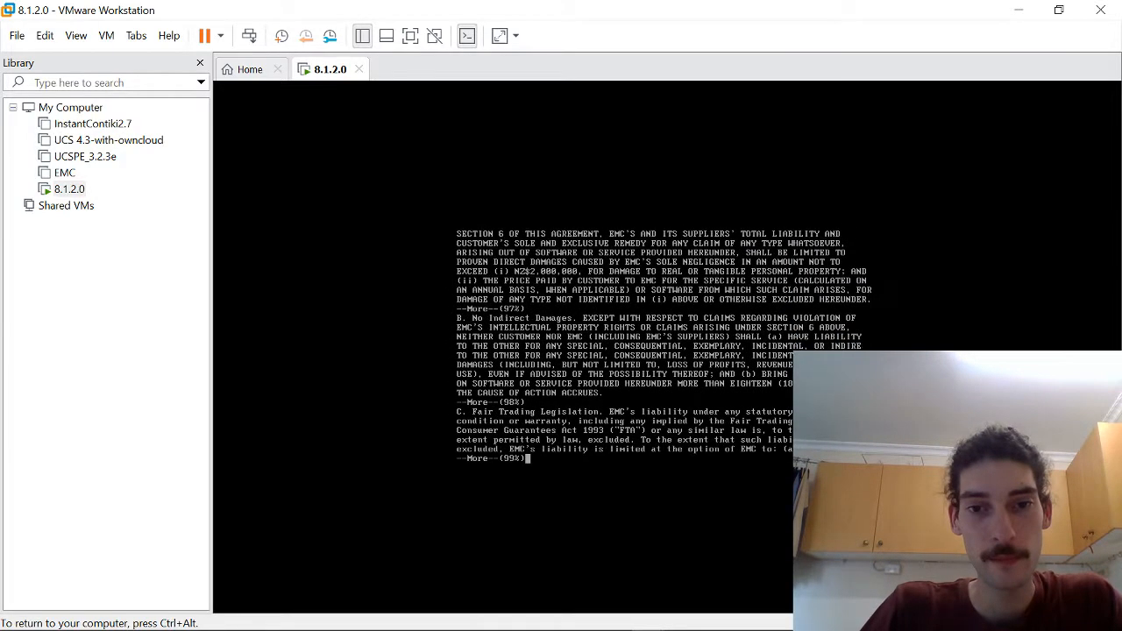
pyautogui.press('Return')
pyautogui.press('Return')
pyautogui.press('Return')
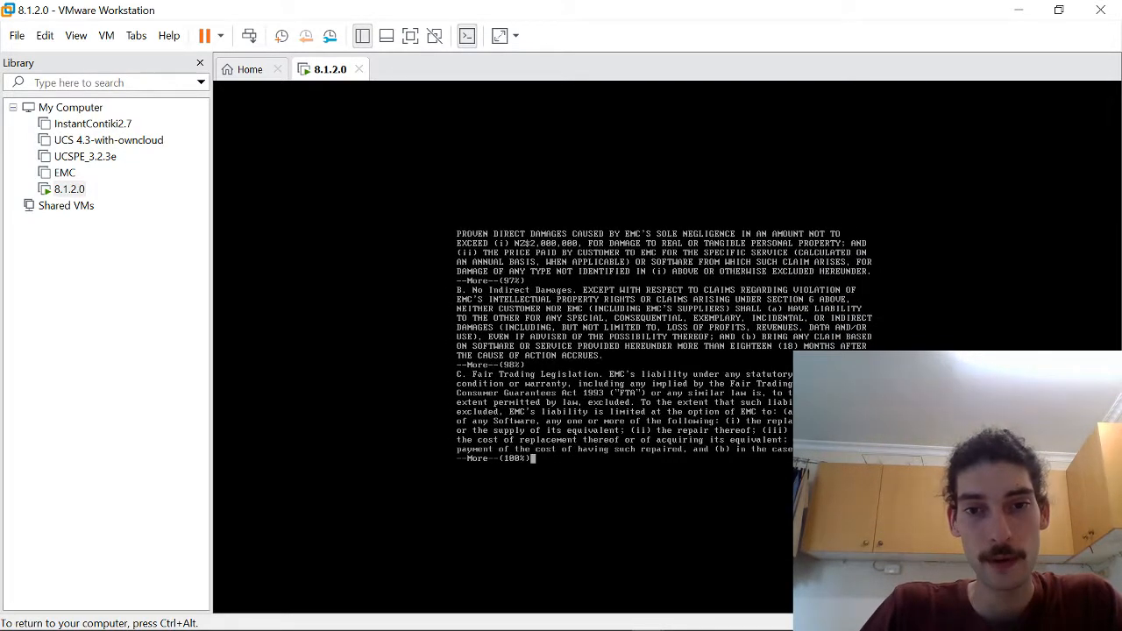
pyautogui.press('Return')
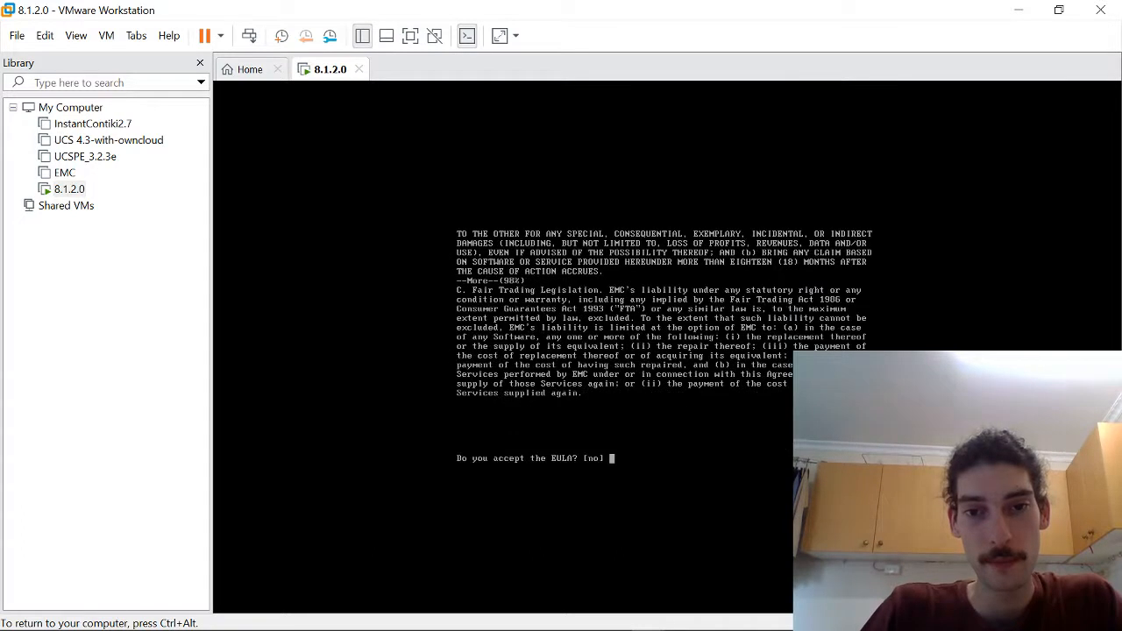
pyautogui.write('yes')
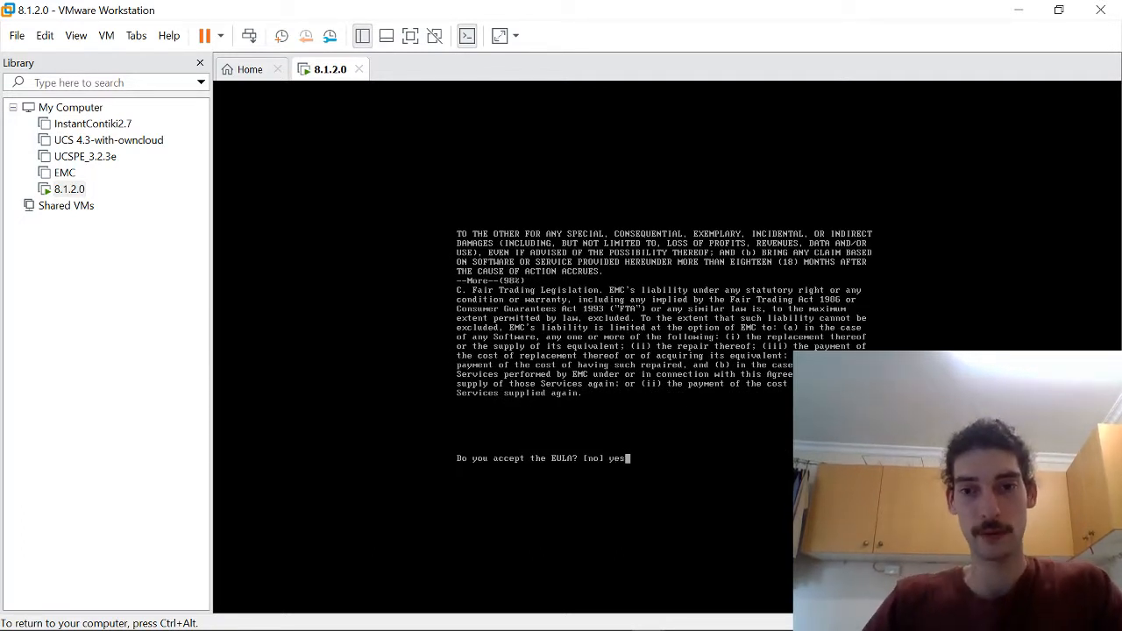
pyautogui.press('Return')
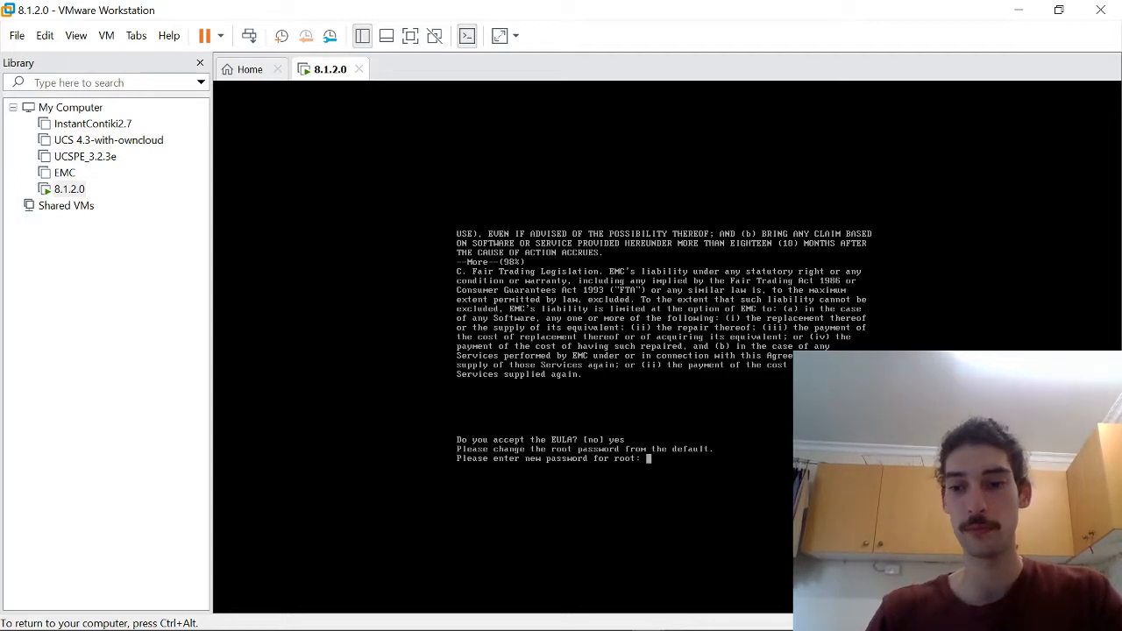
# Set new passwords for the root and UI admin accounts, re-entering each password to confirm it
pyautogui.press('Return')
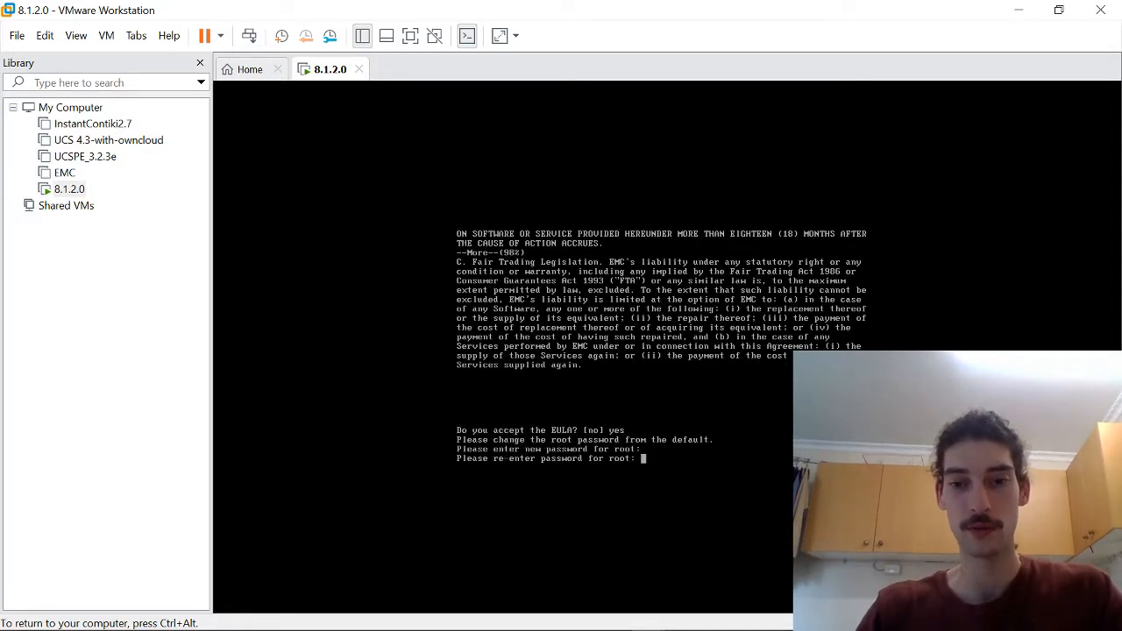
pyautogui.press('Return')
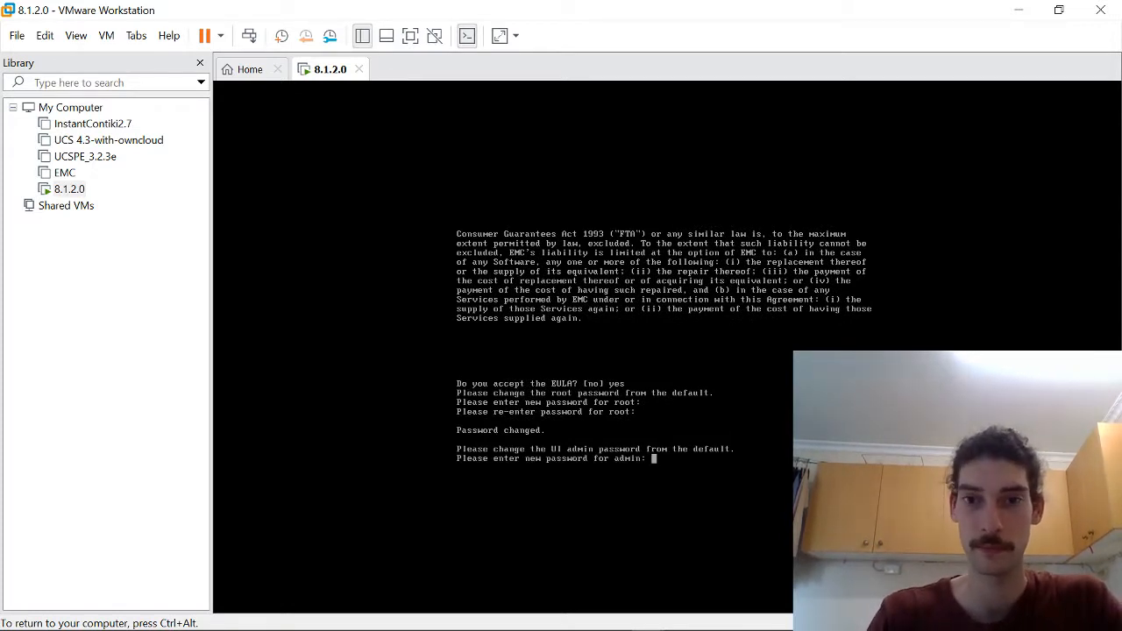
pyautogui.press('Return')
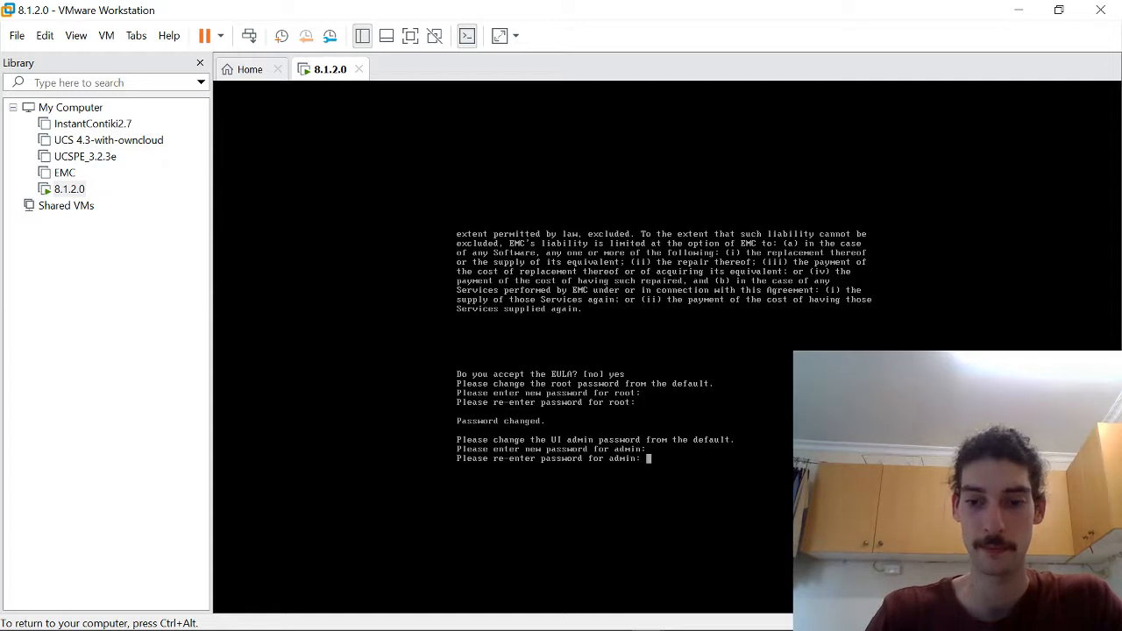
pyautogui.press('Return')
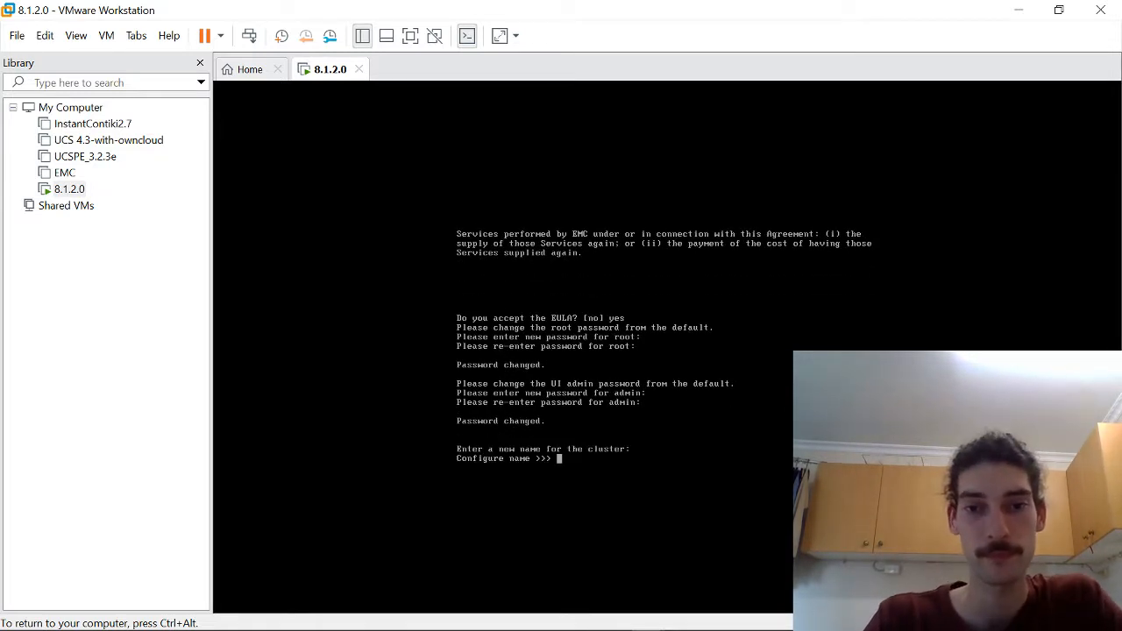
# Name the new cluster mycluster and keep utf-8 as the cluster encoding
pyautogui.write('My')
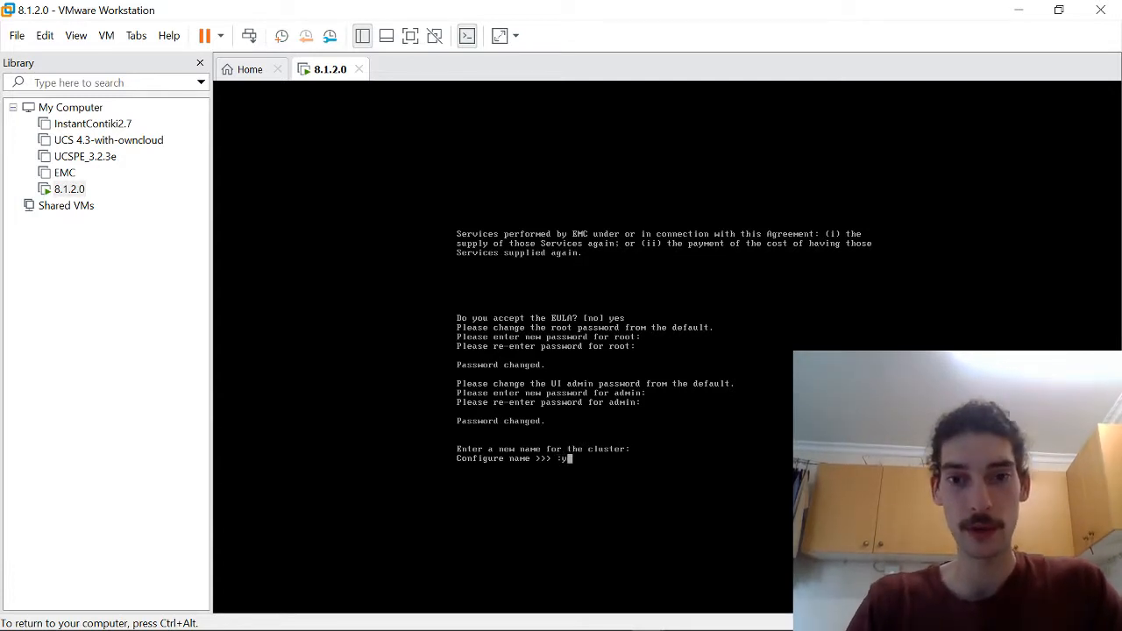
pyautogui.press('BackSpace')
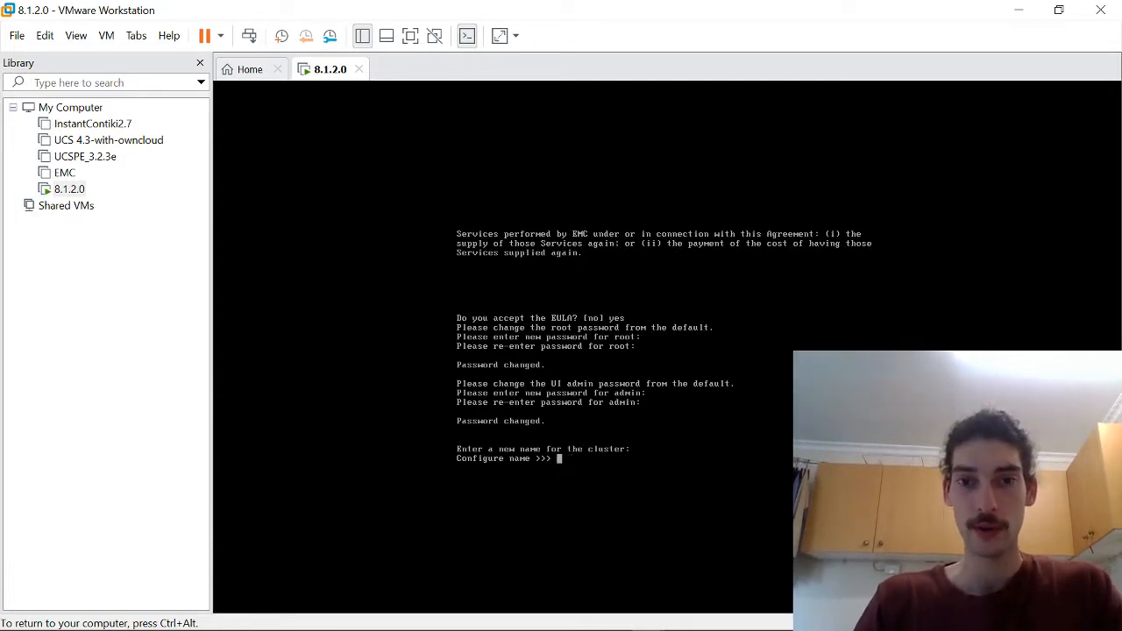
pyautogui.write('name >>> my')
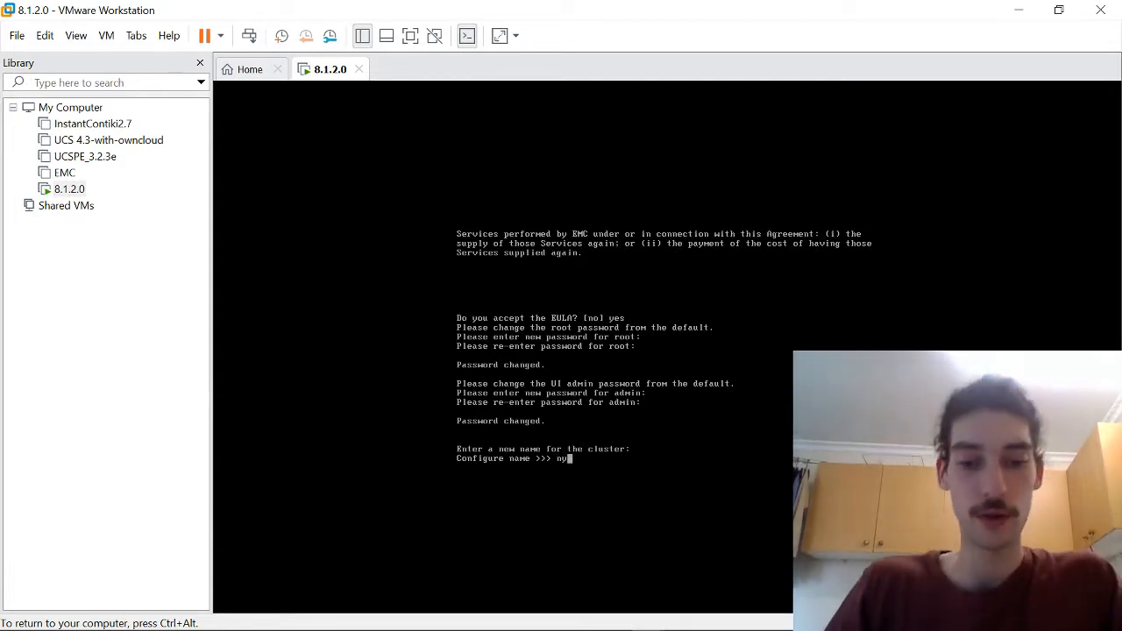
pyautogui.write('cluster')
pyautogui.press('Return')
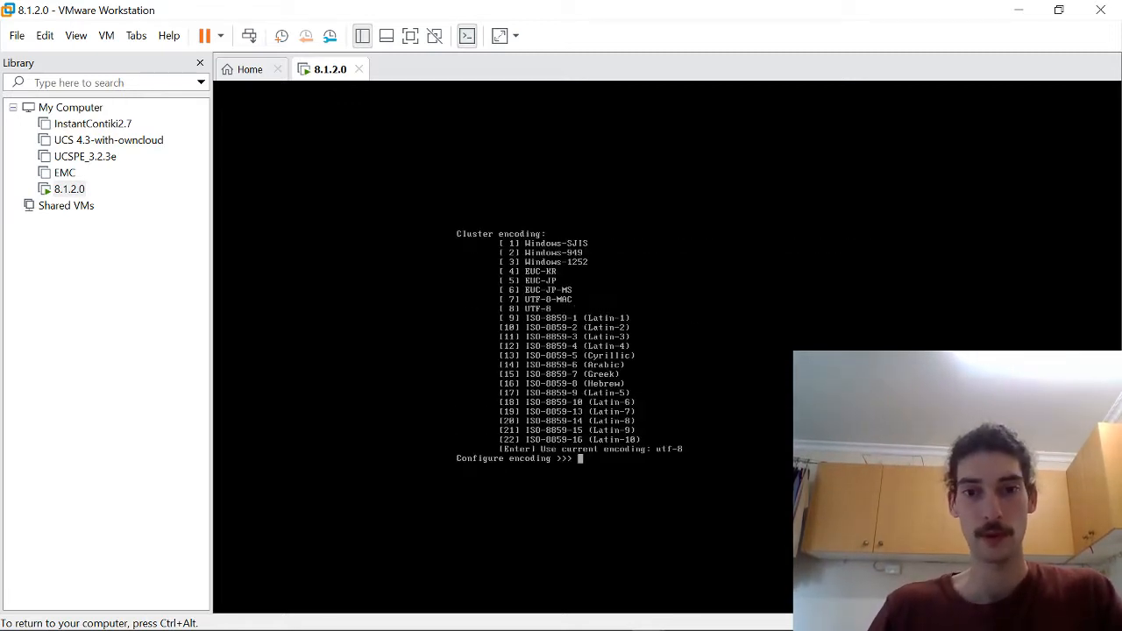
pyautogui.press('Return')
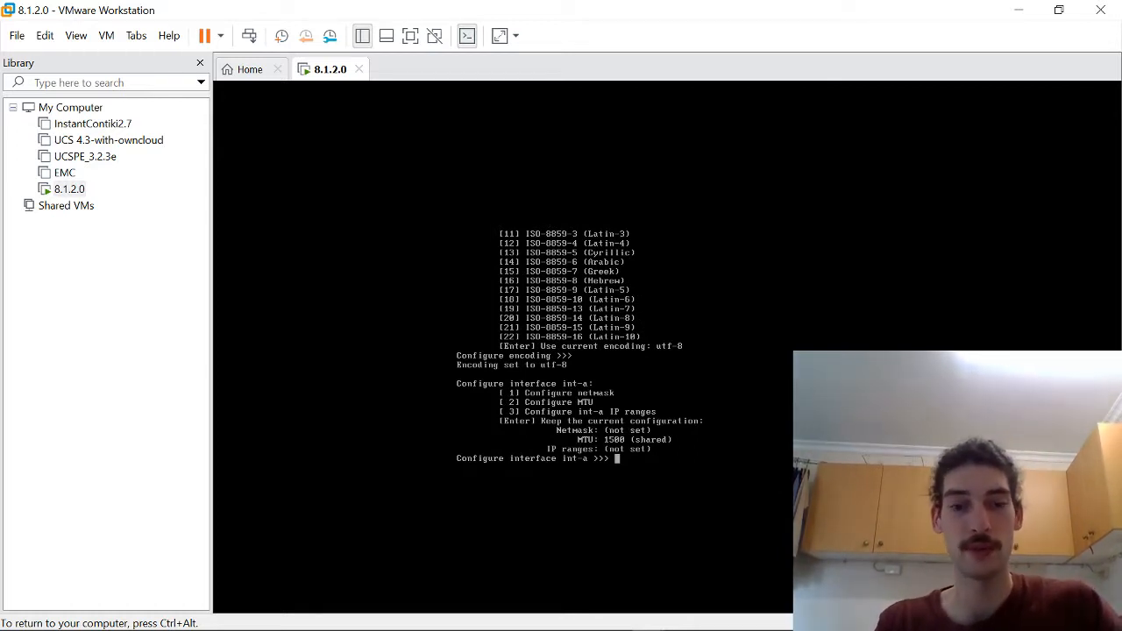
# Switch to the Windows Command Prompt on the host and run ipconfig to check the network adapters' addresses and subnet masks
pyautogui.hotkey('ctrl', 'alt')
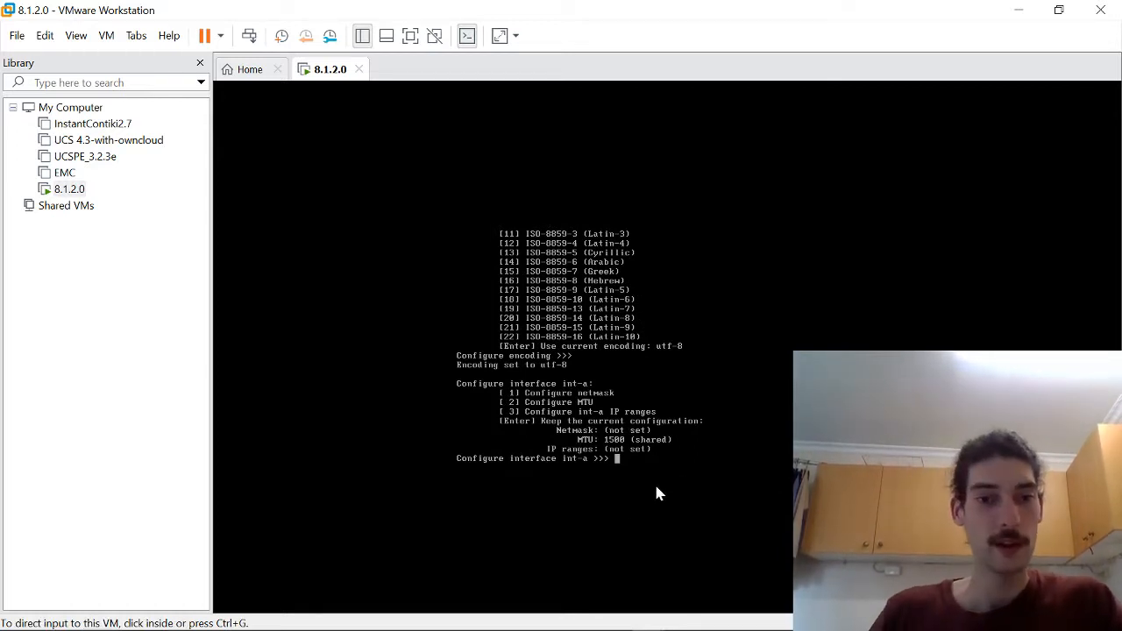
pyautogui.moveTo(380, 624)
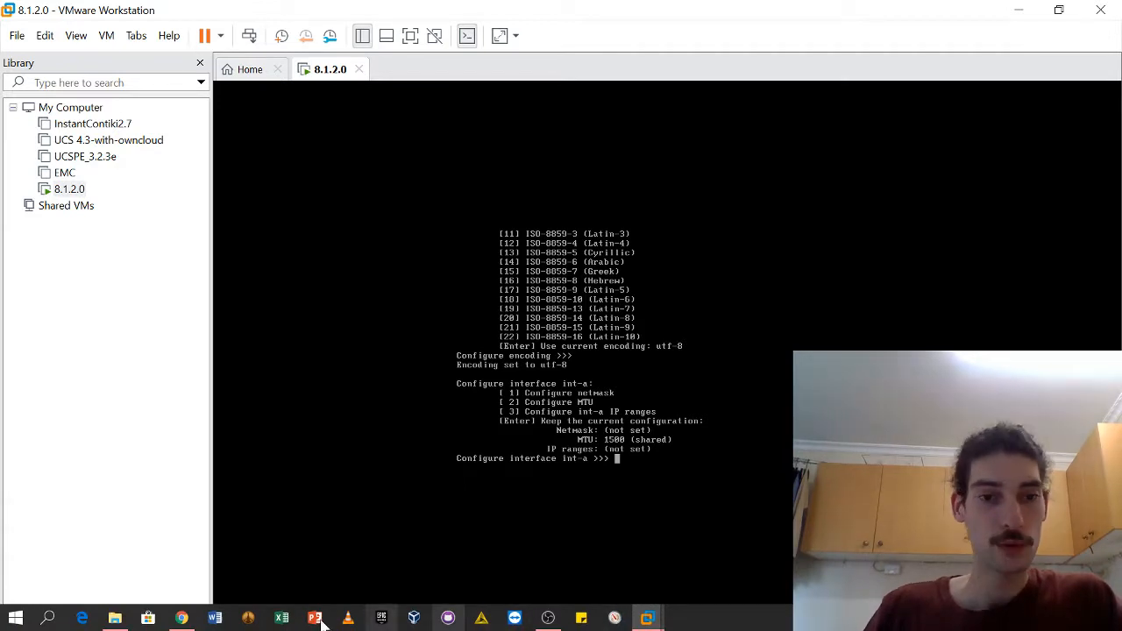
pyautogui.click(48, 618)
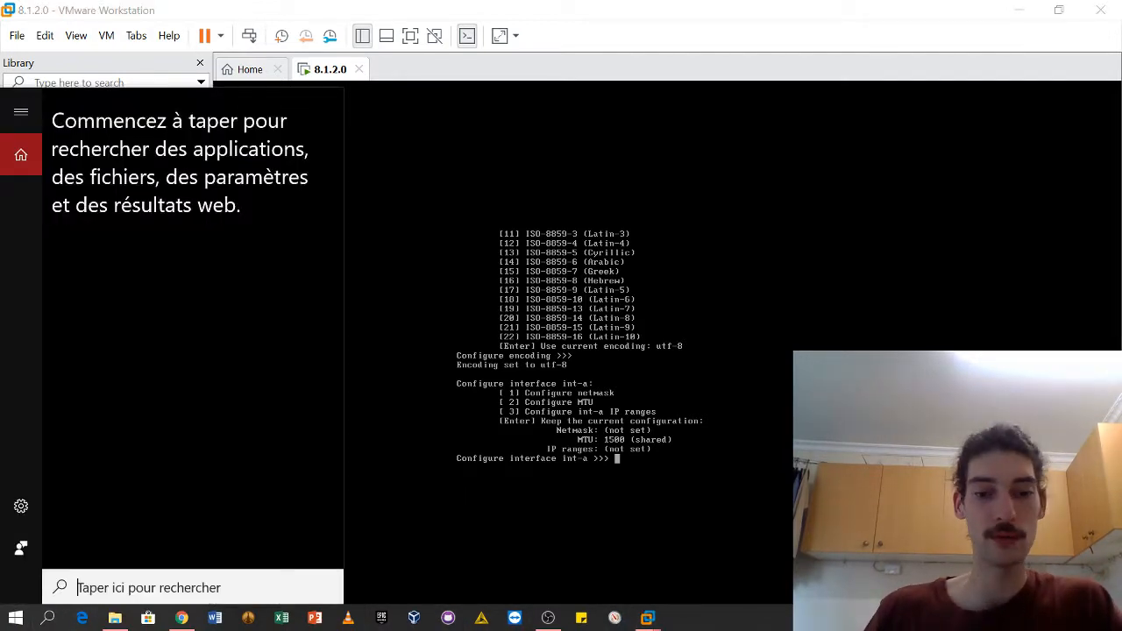
pyautogui.write('cmd')
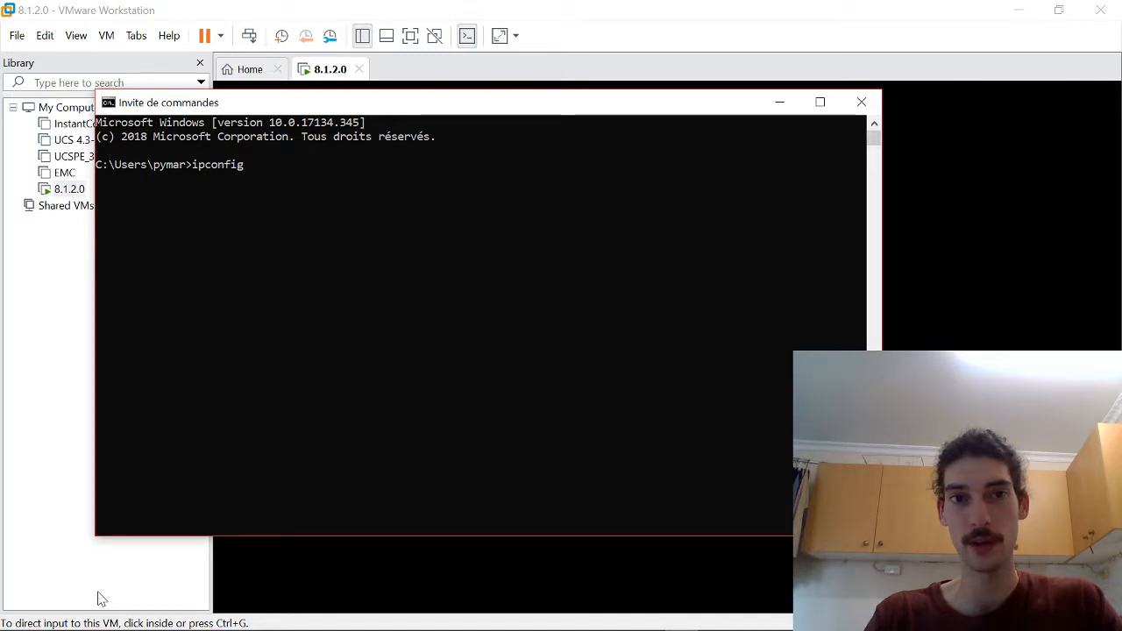
pyautogui.press('Return')
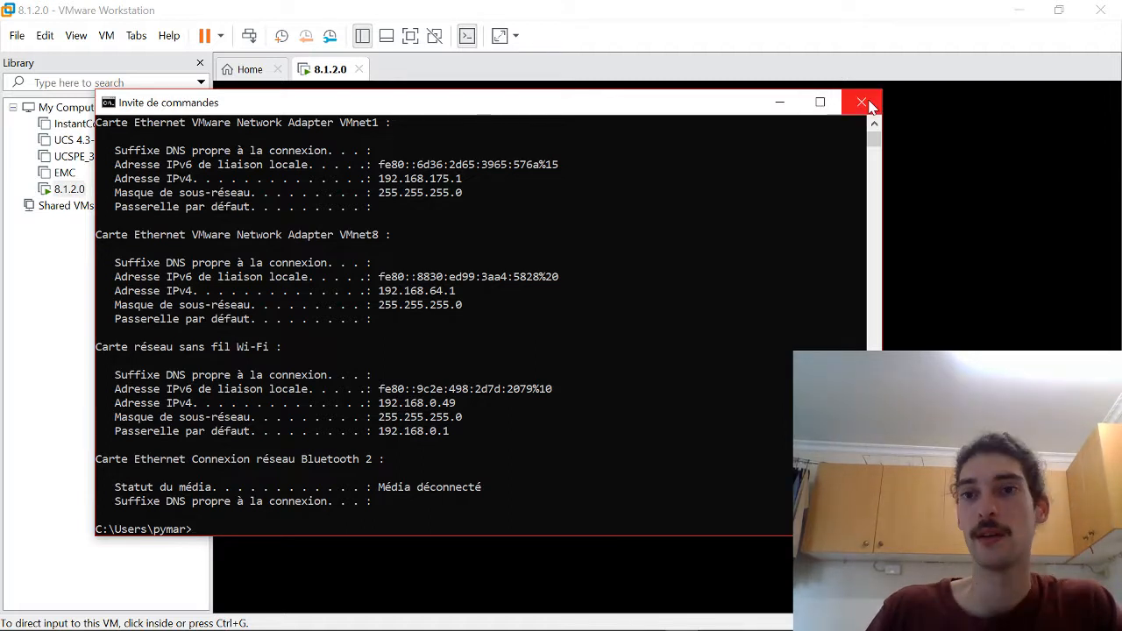
pyautogui.click(780, 102)
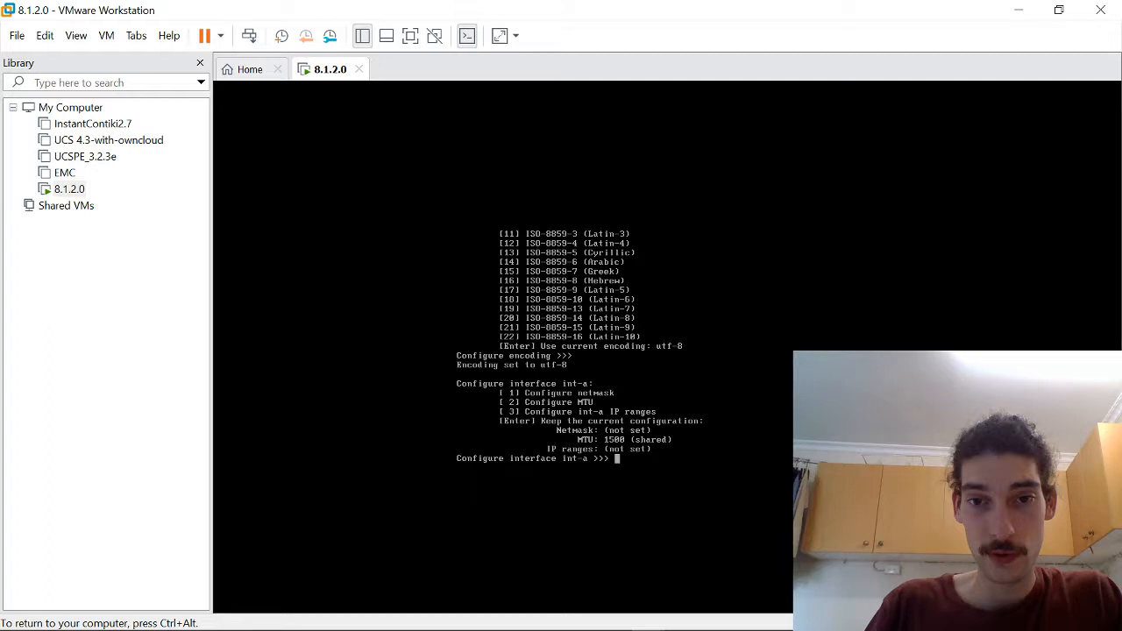
# Configure the netmask of interface int-a as 255.255.255.0 in the virtual machine's configuration wizard
pyautogui.write('1')
pyautogui.press('Return')
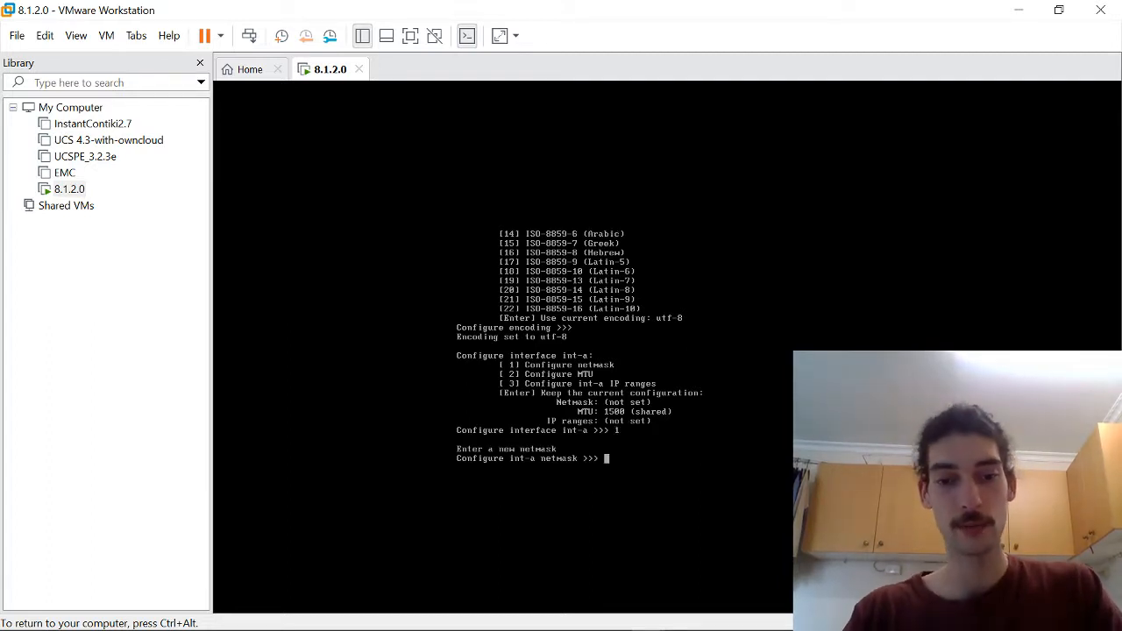
pyautogui.write('255.255.2')
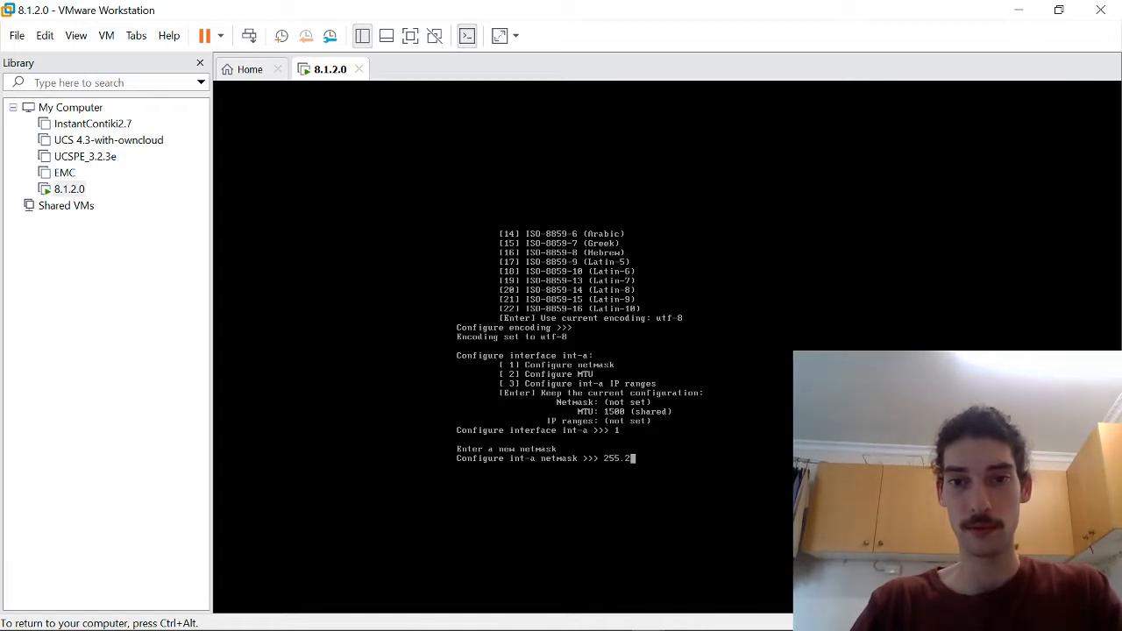
pyautogui.write('.0')
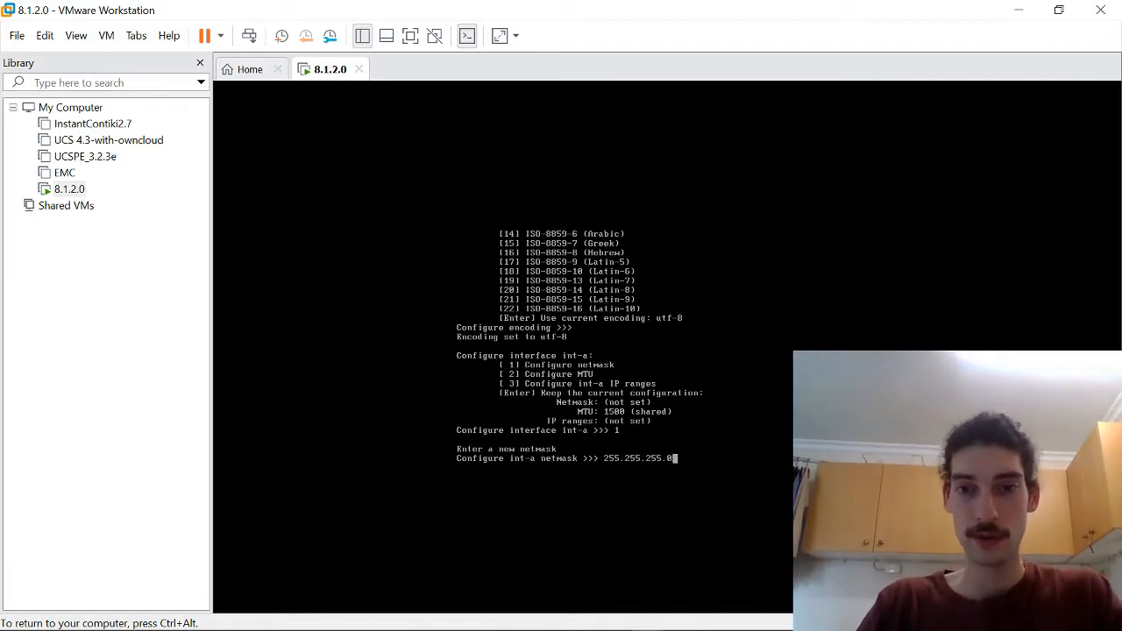
pyautogui.press('Return')
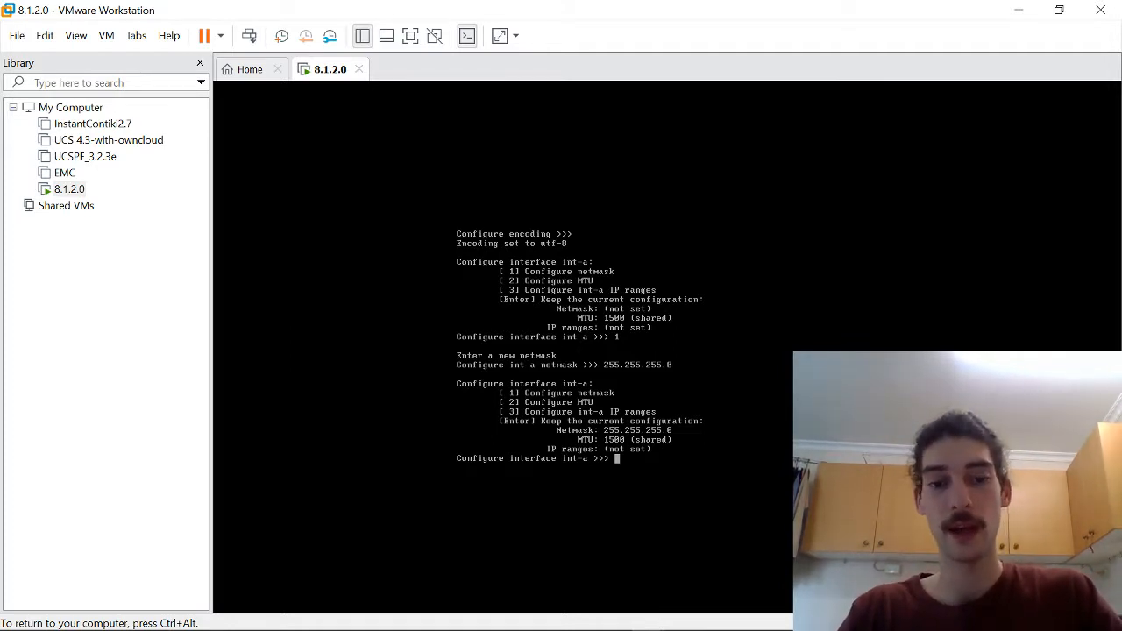
# Open the IP range configuration of interface int-a
pyautogui.write('3')
pyautogui.press('Return')
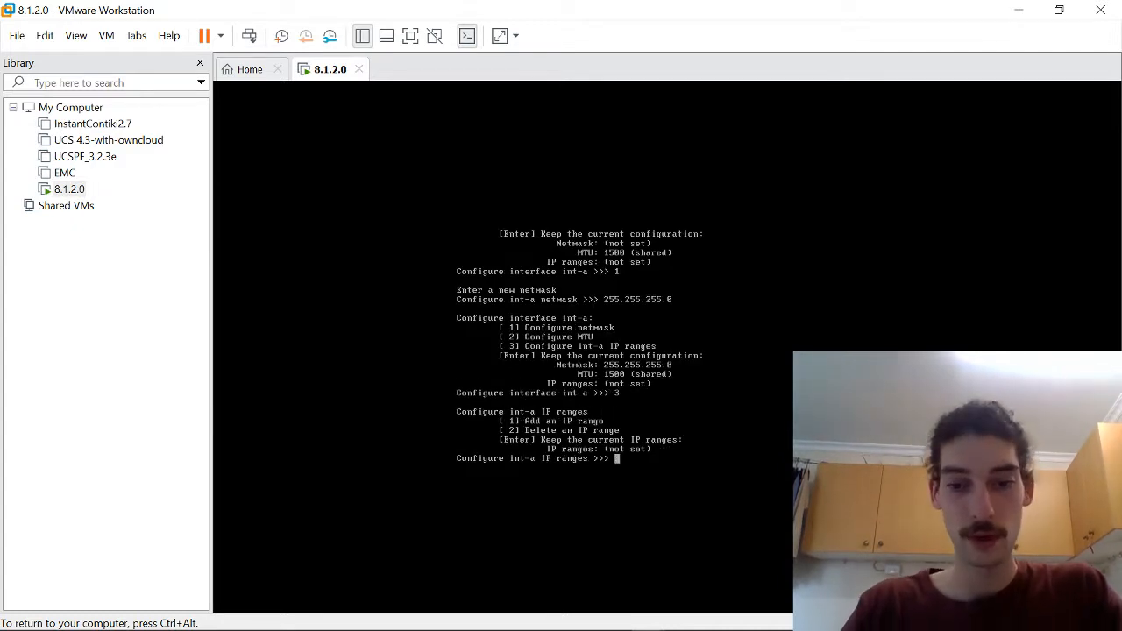
# Try to enter 192.168.175.100 directly at the int-a IP ranges prompt
pyautogui.write('192.168')
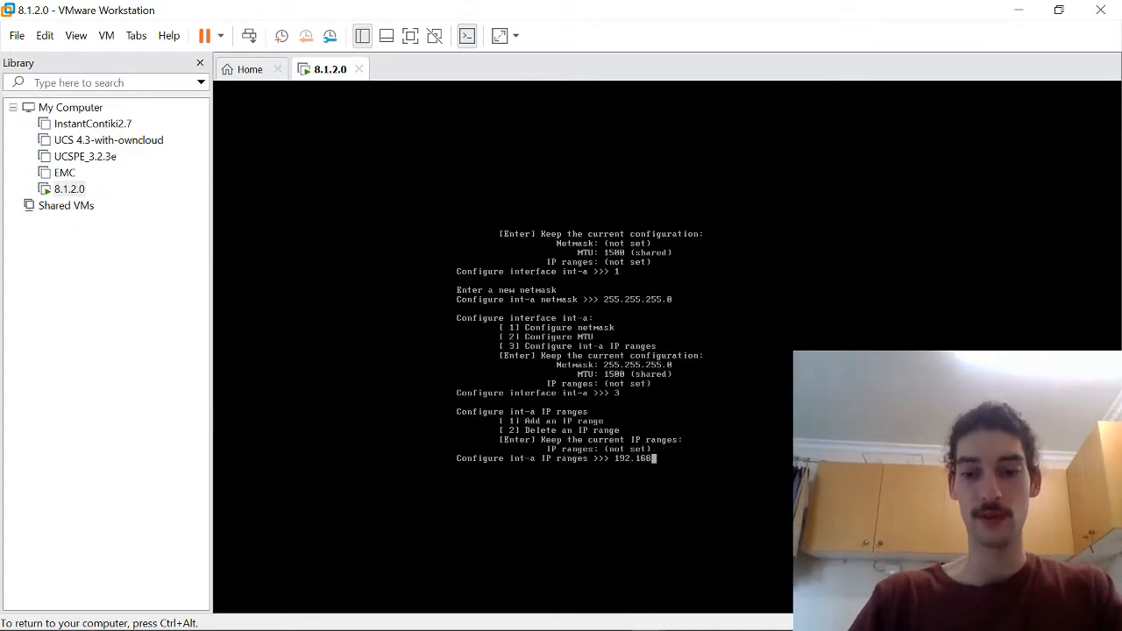
pyautogui.write('.')
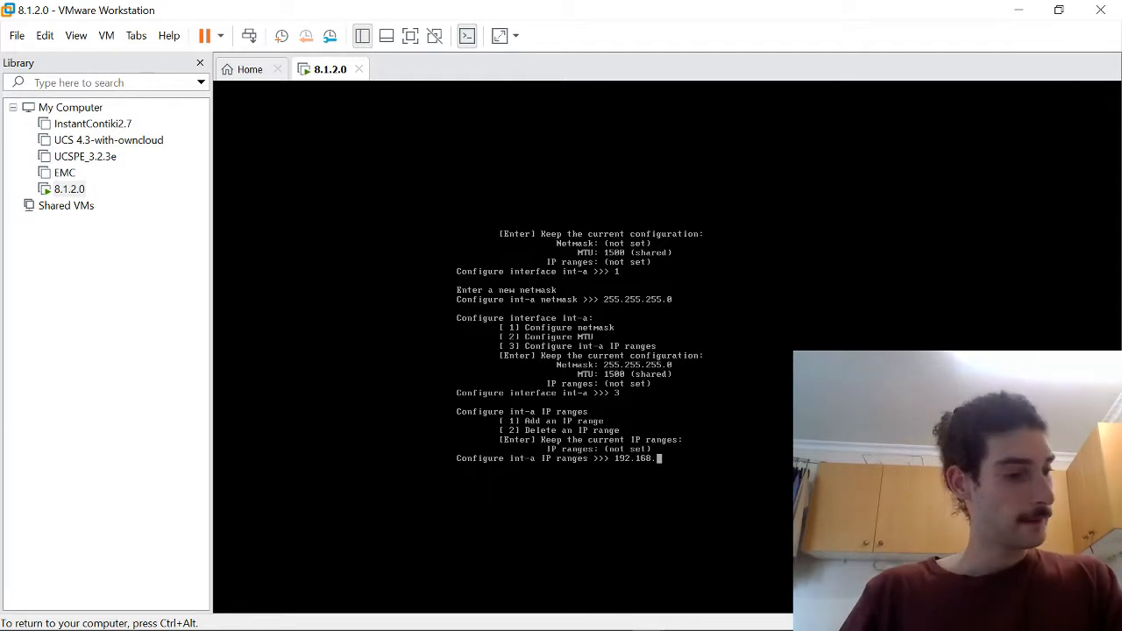
pyautogui.write('175')
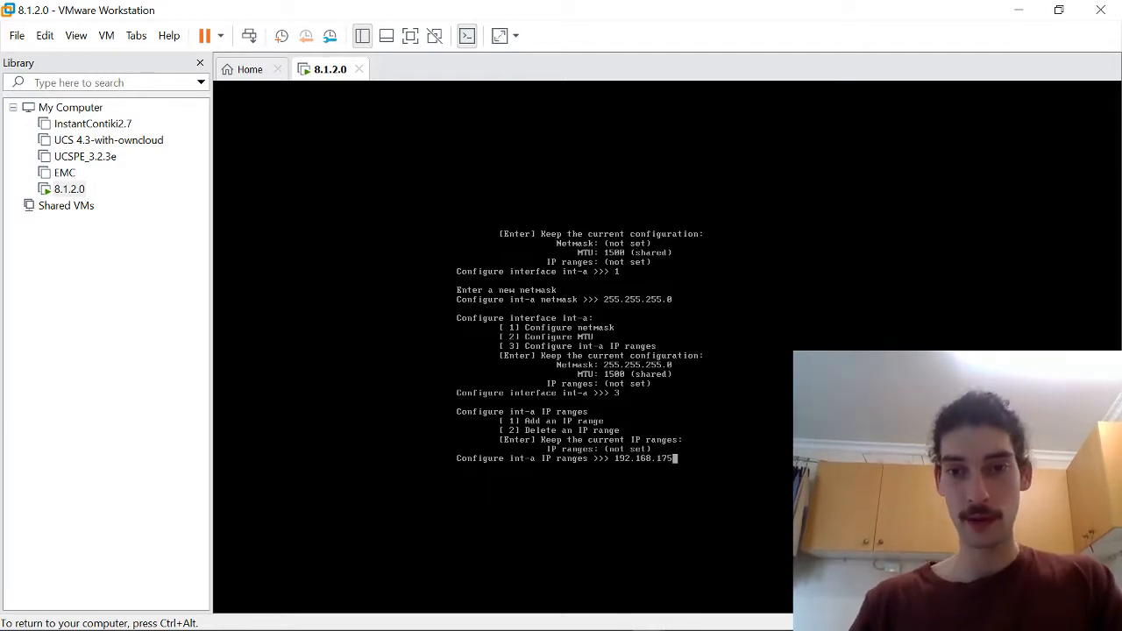
pyautogui.write('.1')
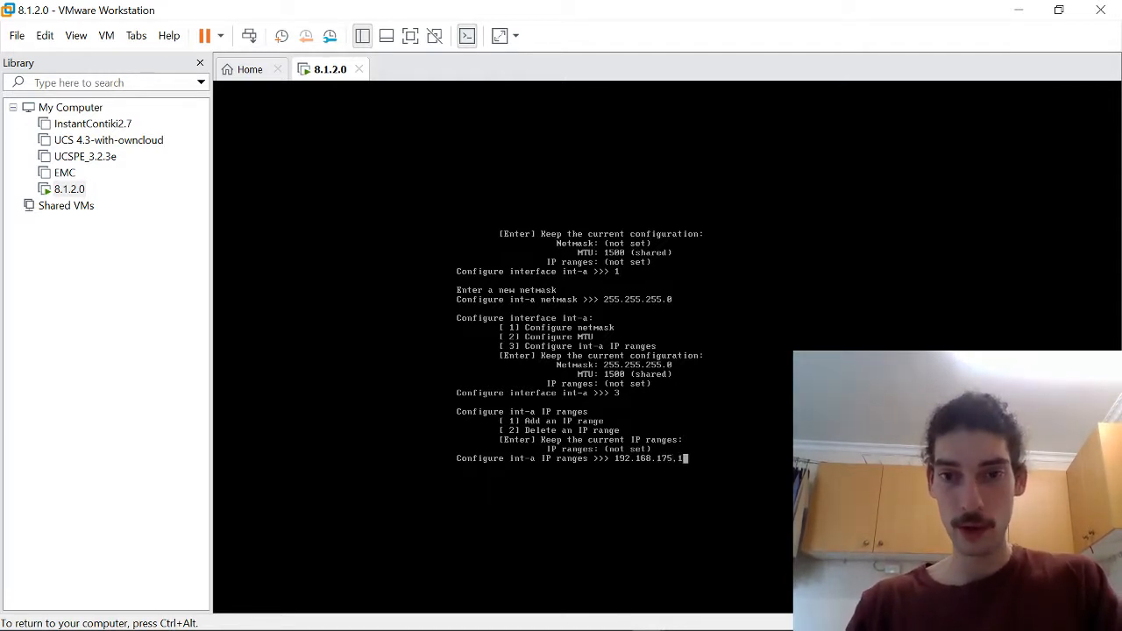
pyautogui.press('BackSpace')
pyautogui.press('BackSpace')
pyautogui.press('BackSpace')
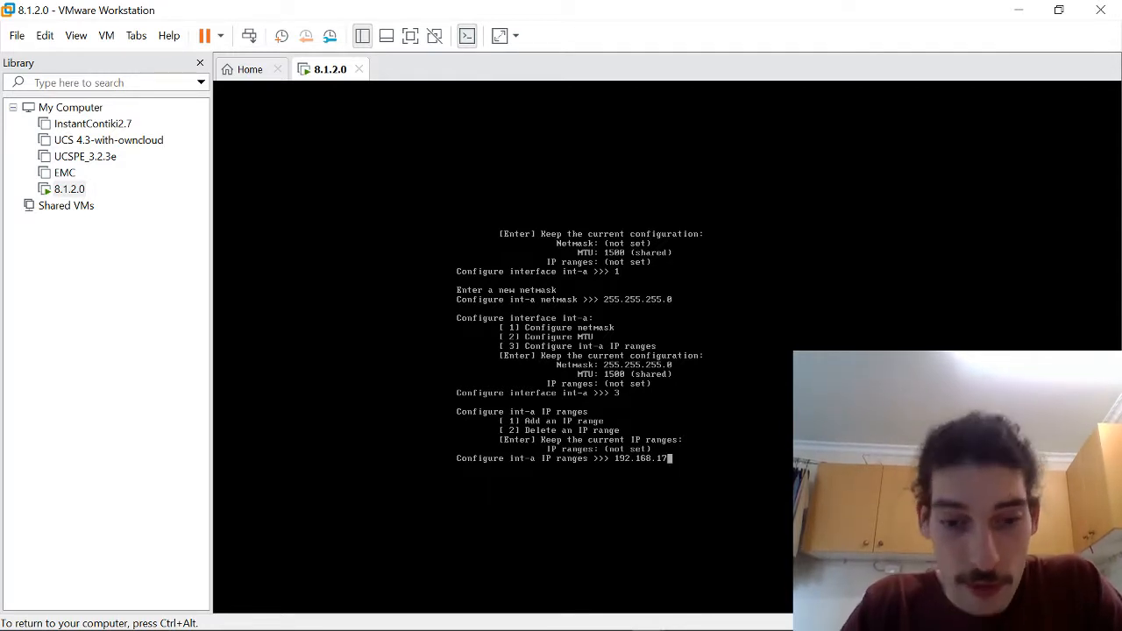
pyautogui.write('5.')
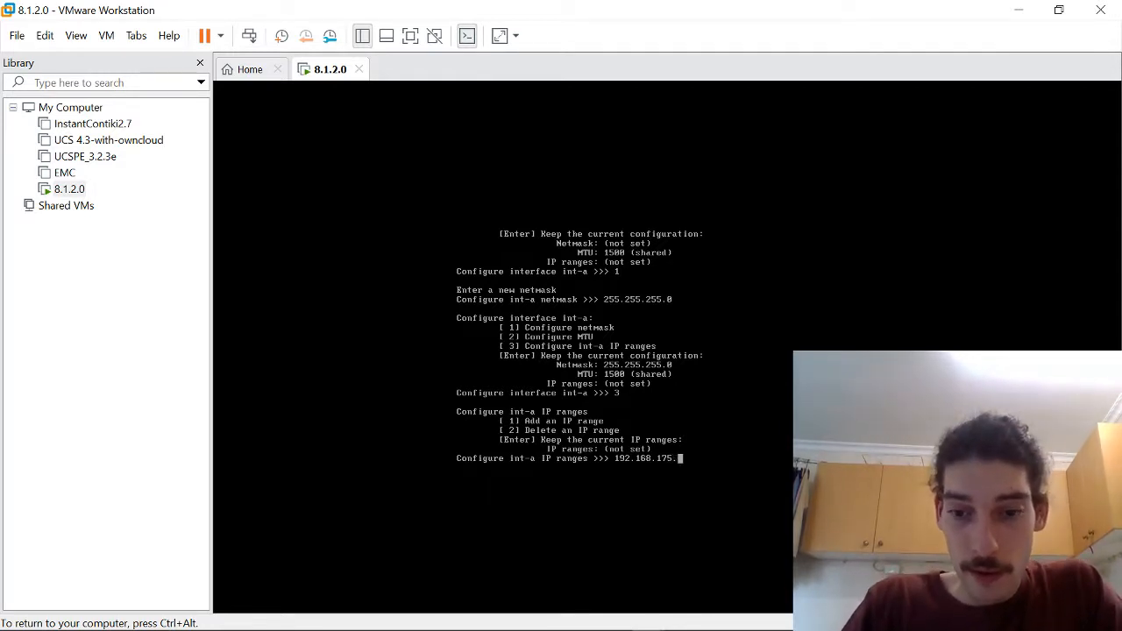
pyautogui.write('100')
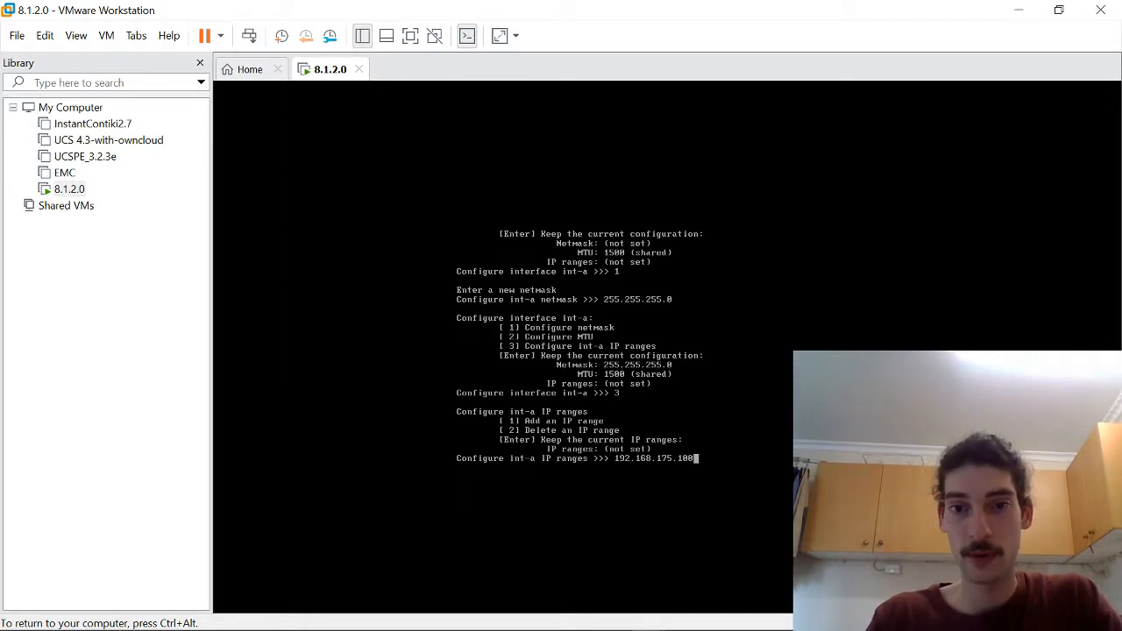
pyautogui.press('Return')
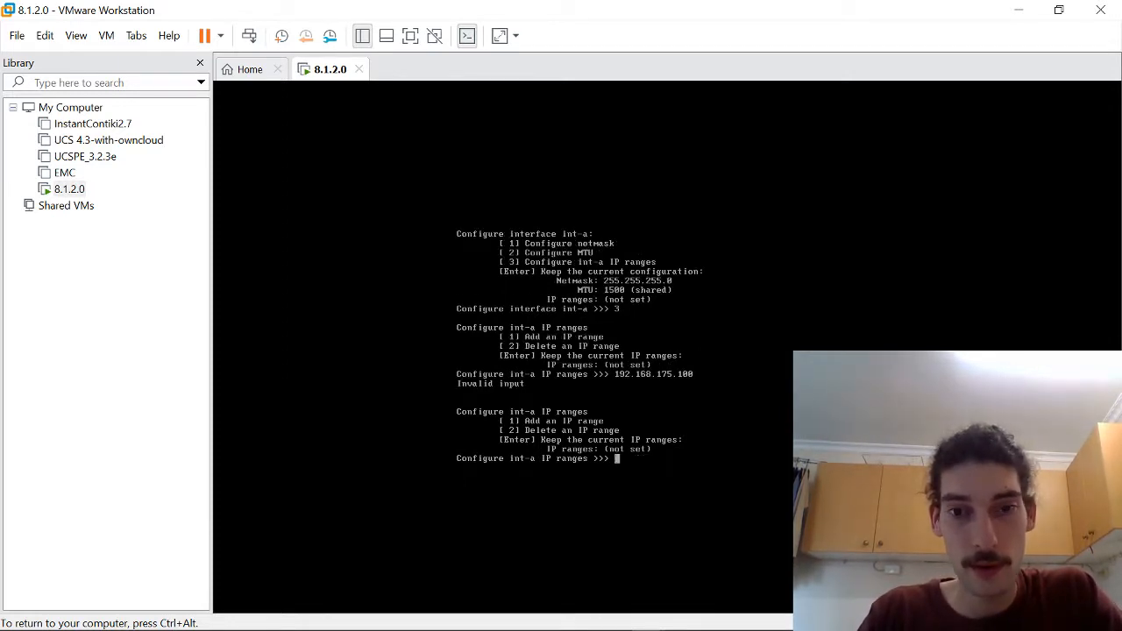
# Add an int-a IP range with low address 192.168.175.100 and high address 192.168.175.110
pyautogui.write('1')
pyautogui.press('Return')
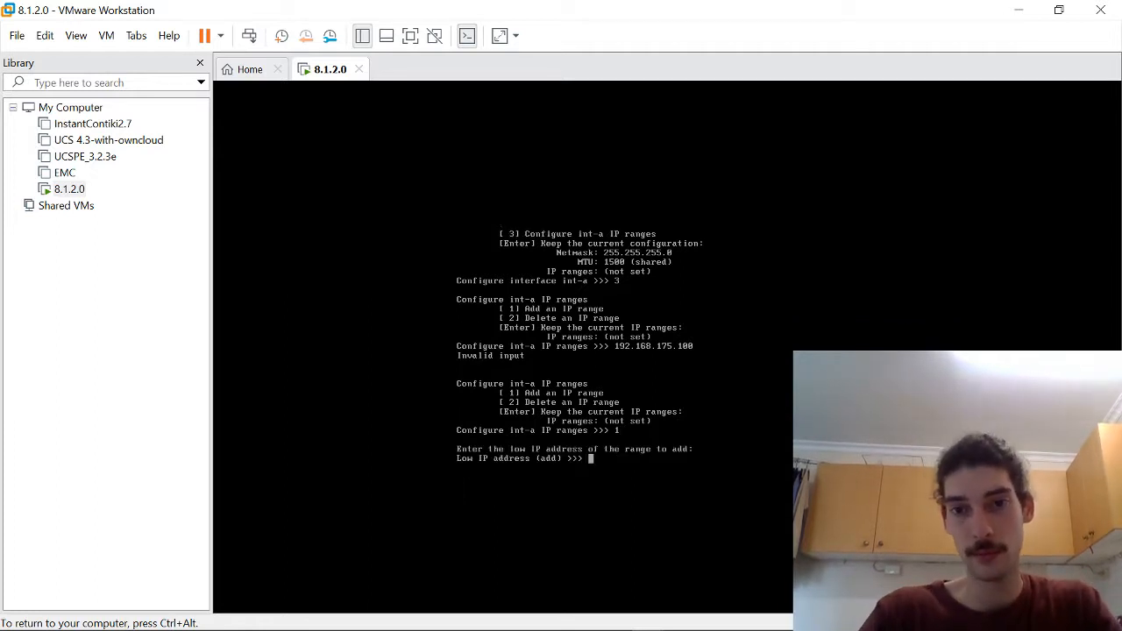
pyautogui.write('192.168.')
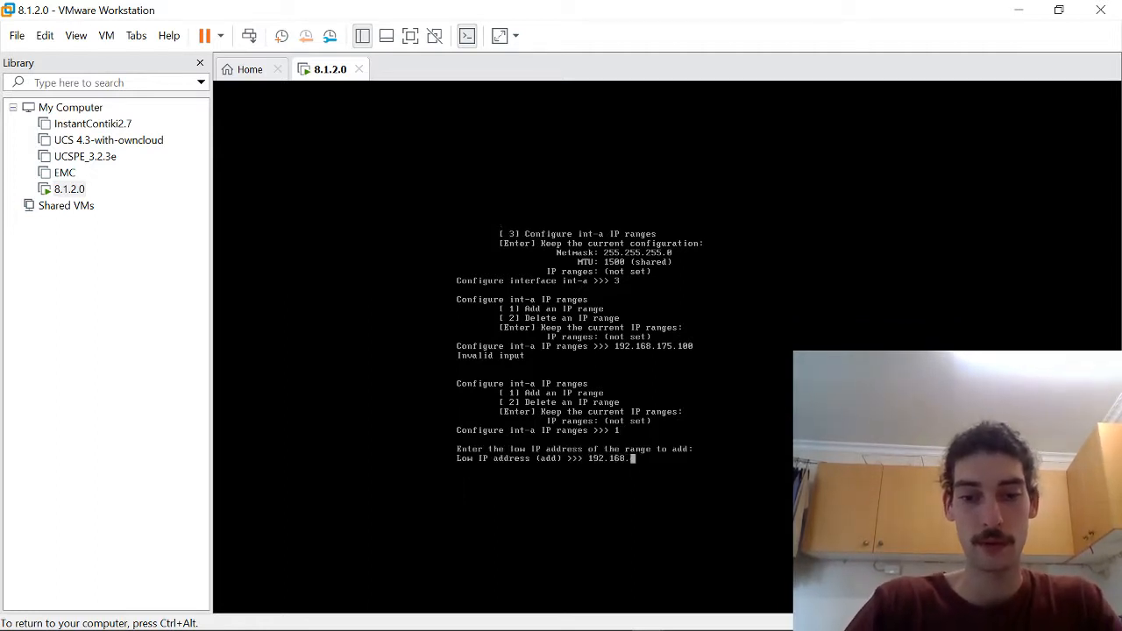
pyautogui.write('175')
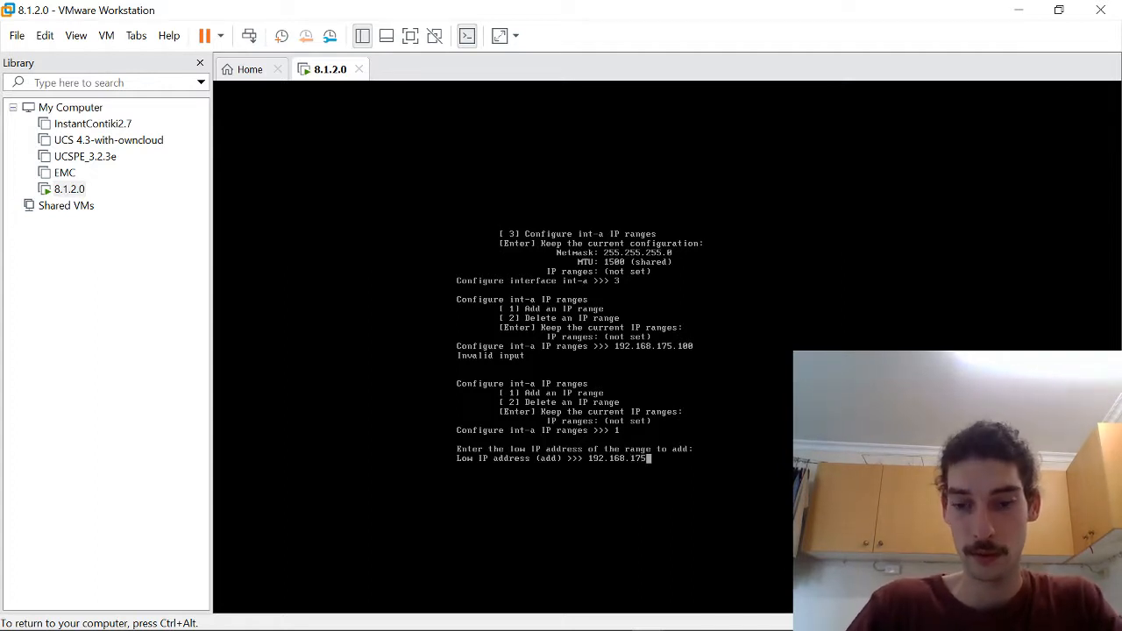
pyautogui.write('.')
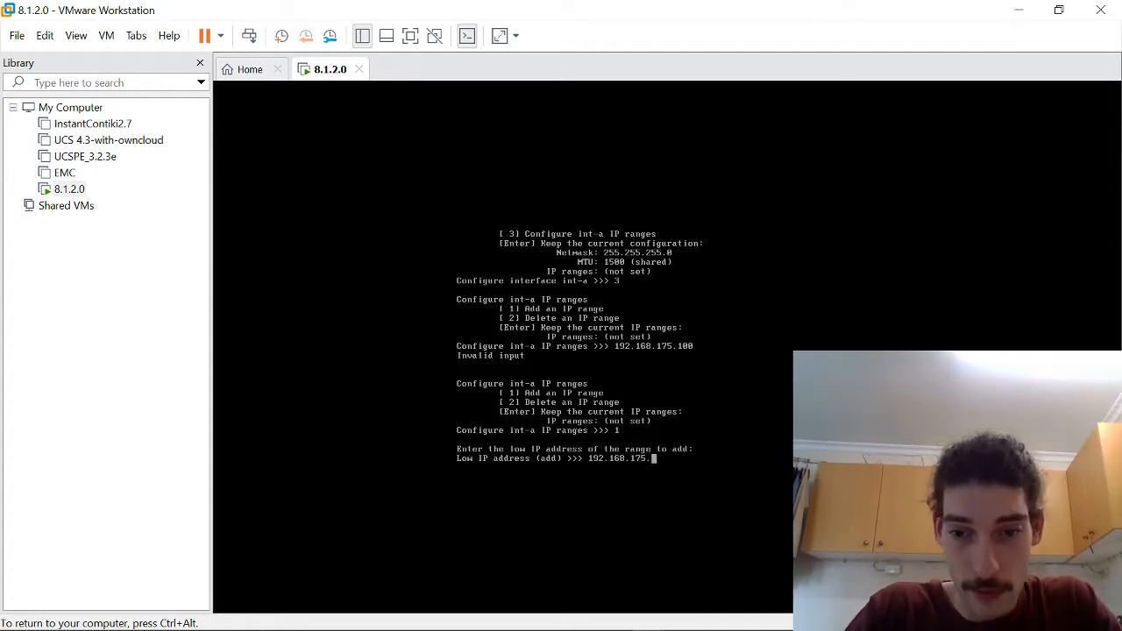
pyautogui.write('100')
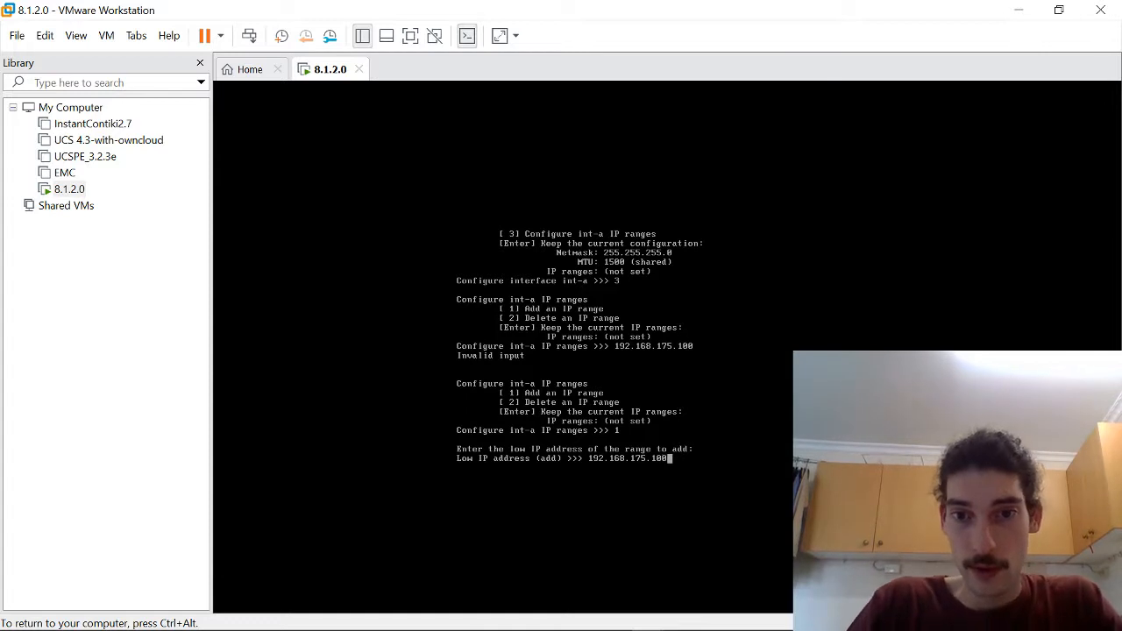
pyautogui.press('Return')
pyautogui.write('192.168.175.10')
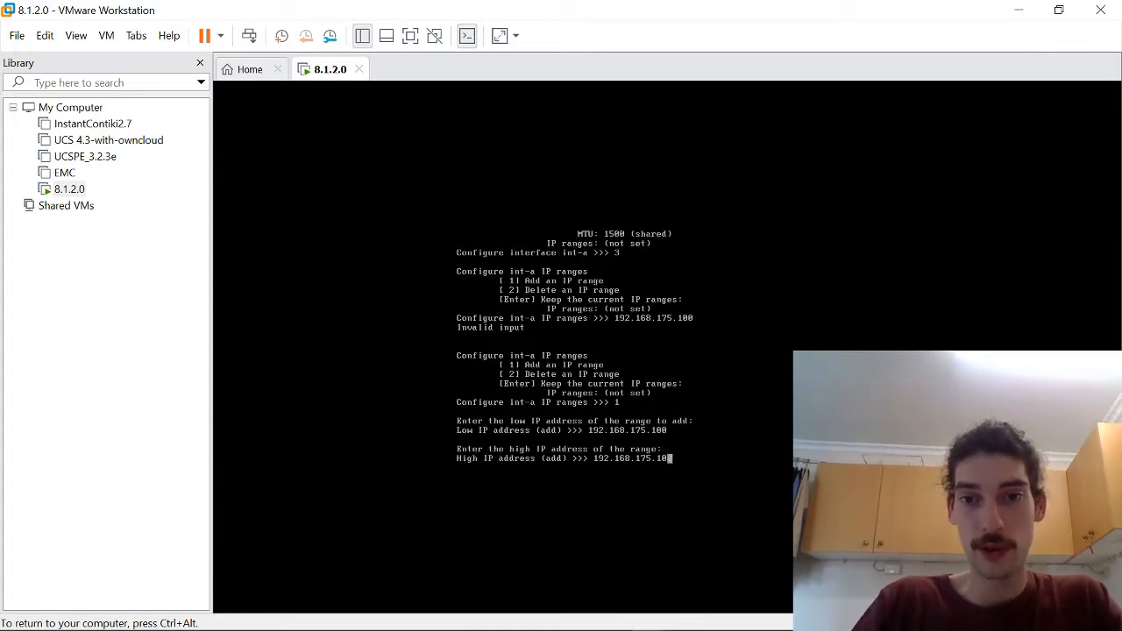
pyautogui.press('BackSpace')
pyautogui.write('10')
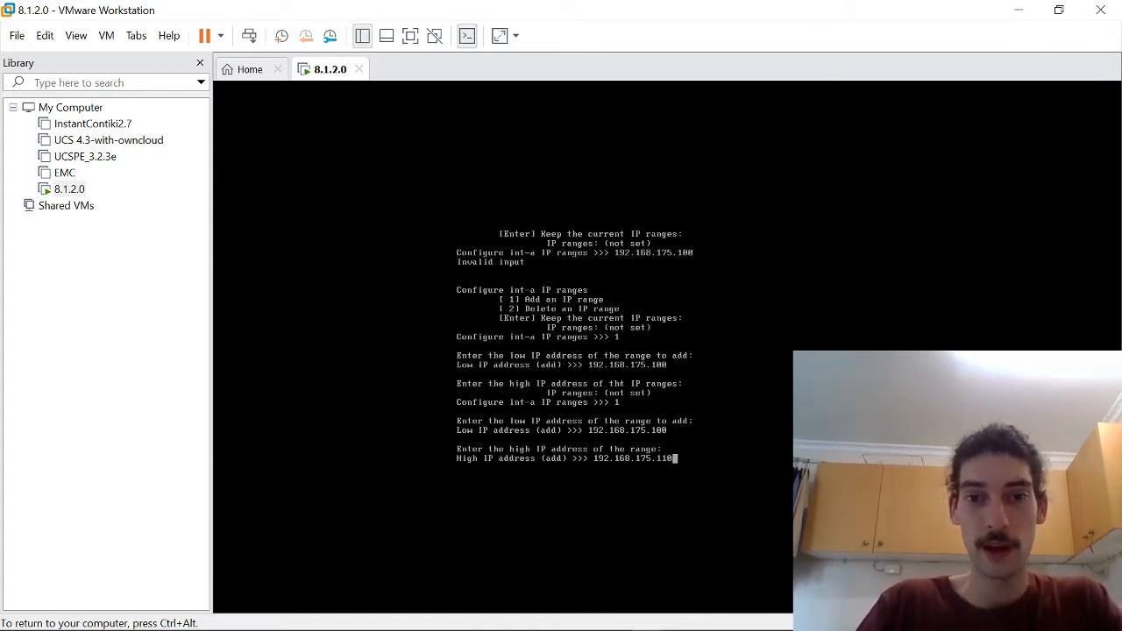
pyautogui.press('Return')
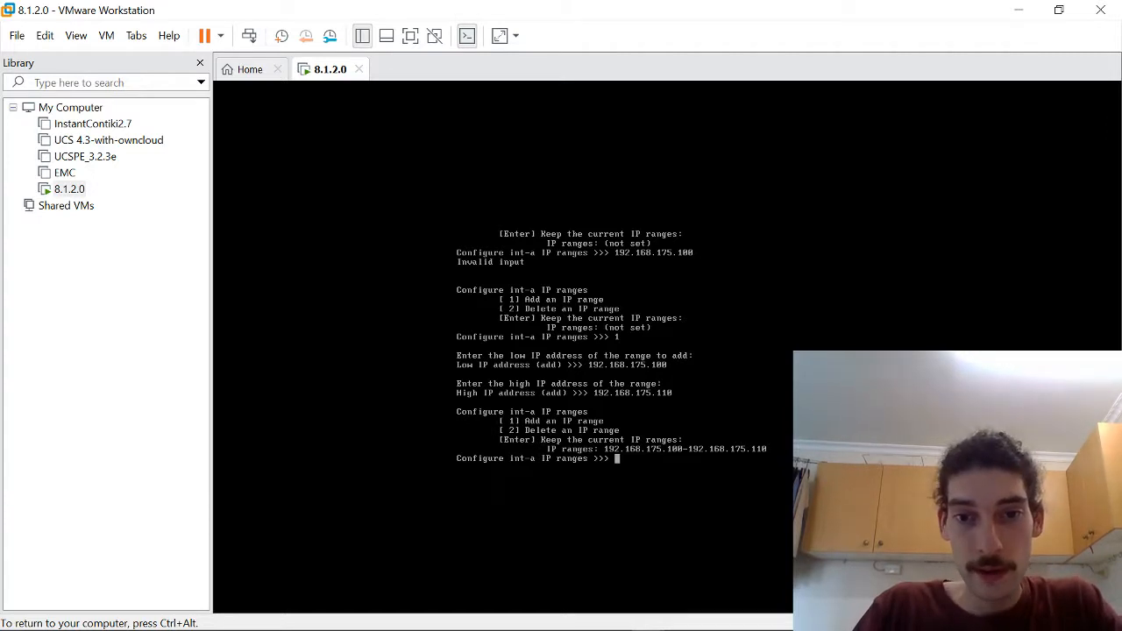
# Keep the current int-a IP ranges and interface configuration, and exit configuring the internal interfaces
pyautogui.press('Return')
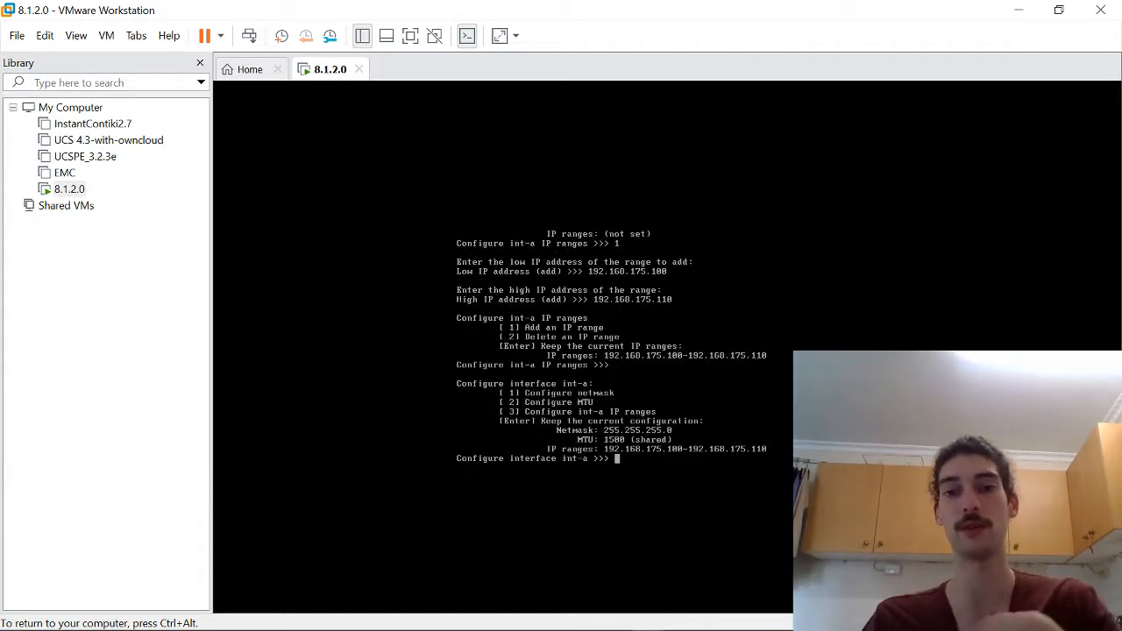
pyautogui.press('Return')
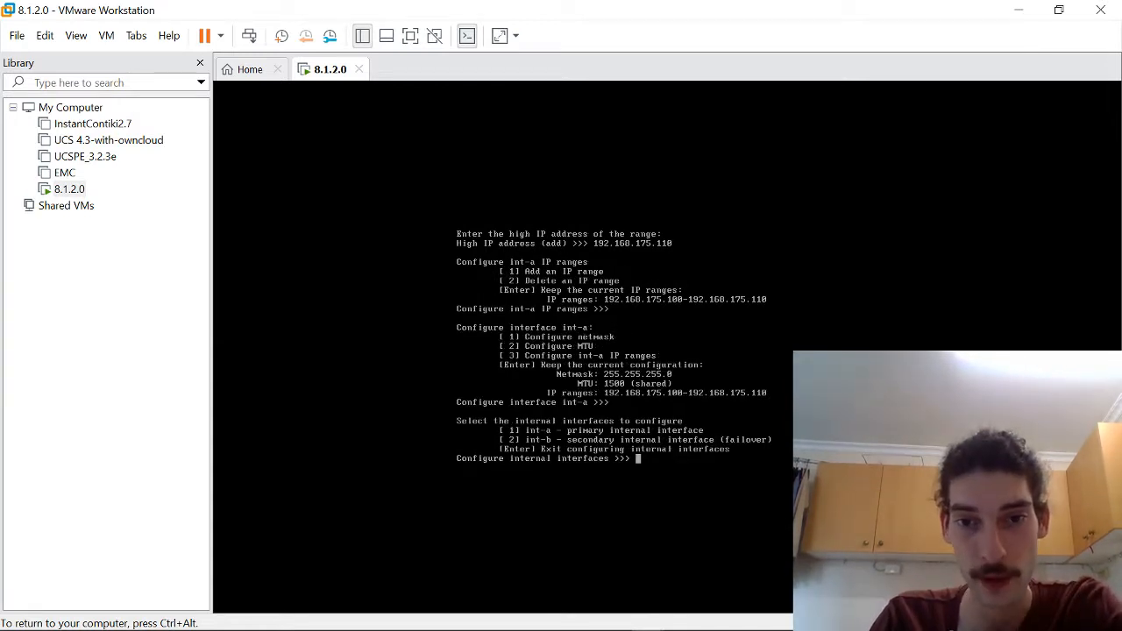
pyautogui.press('Return')
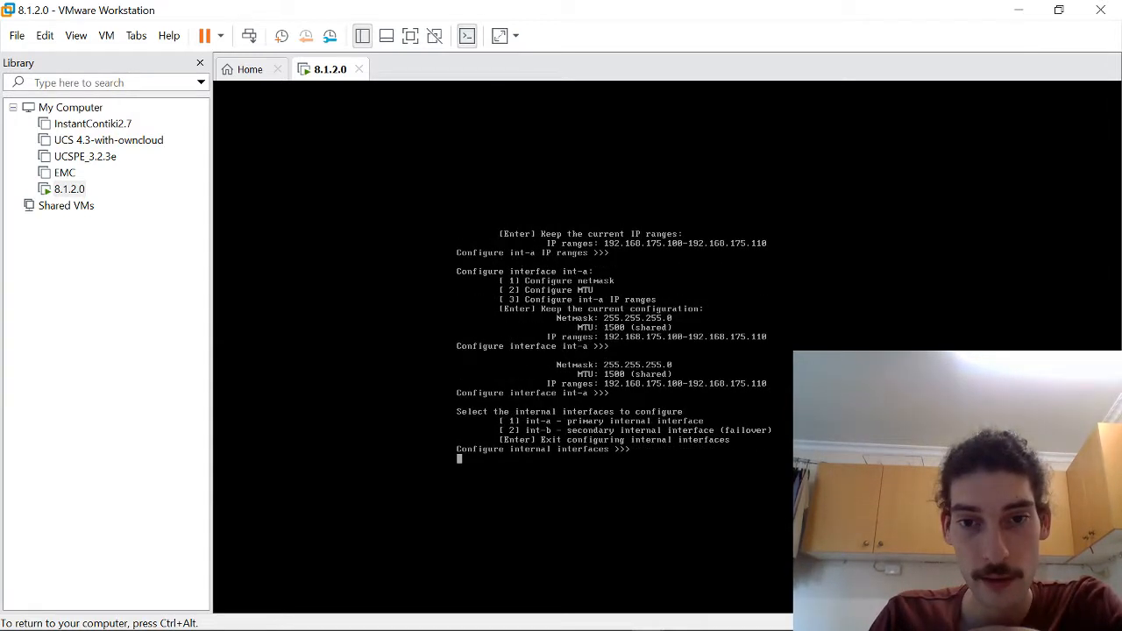
# Choose the external interface ext-1 for the external subnet and set its netmask to 255.255.255.0
pyautogui.write('1')
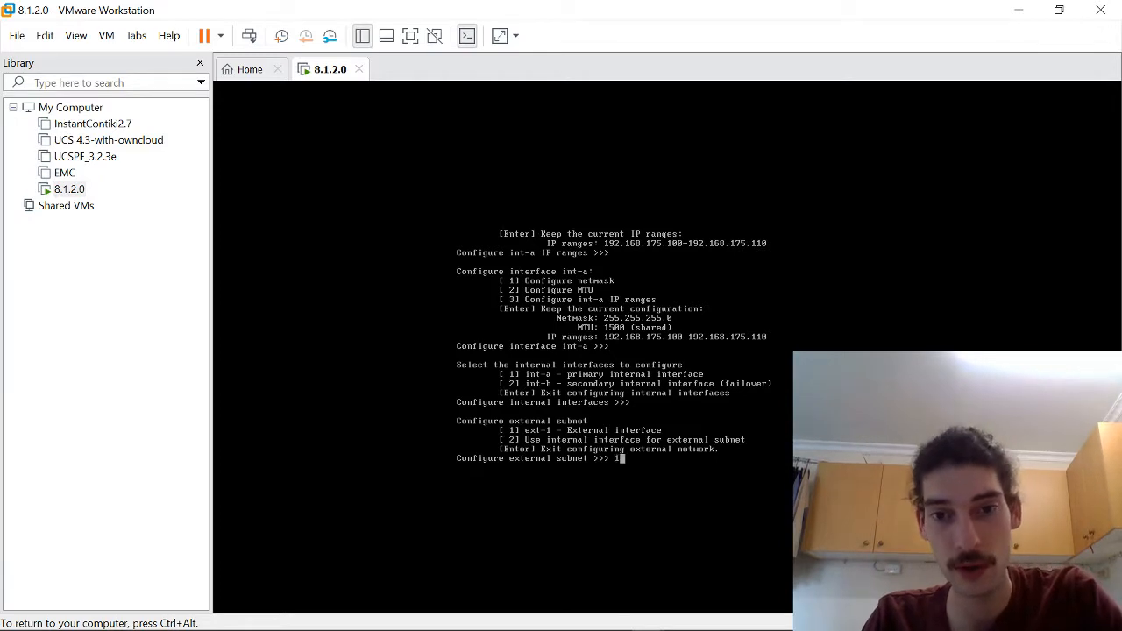
pyautogui.press('Return')
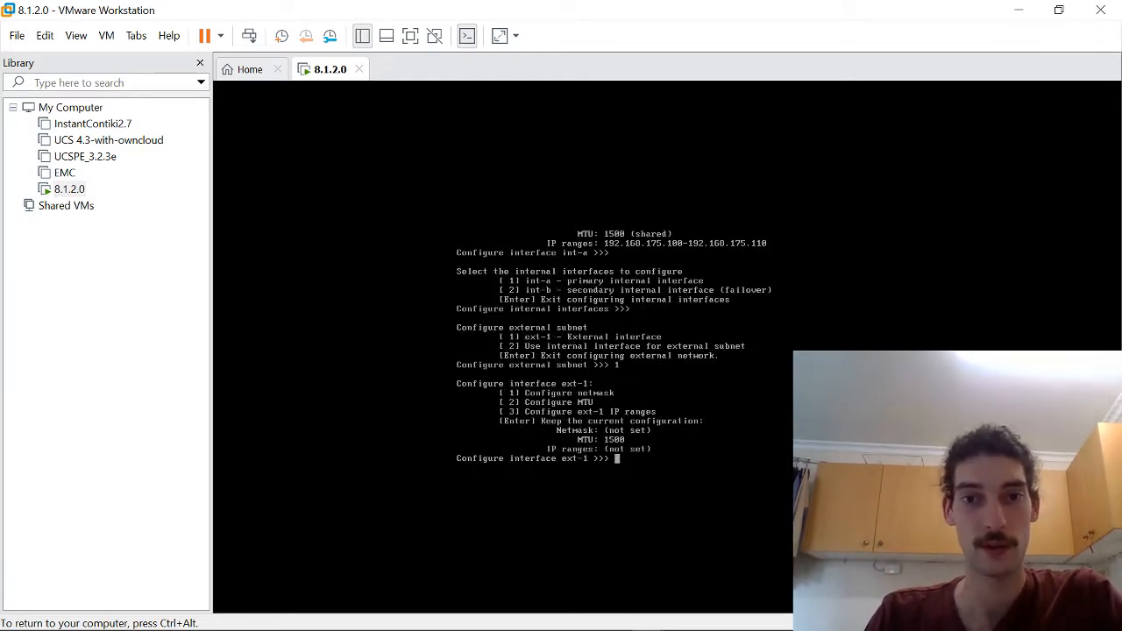
pyautogui.write('1')
pyautogui.press('Return')
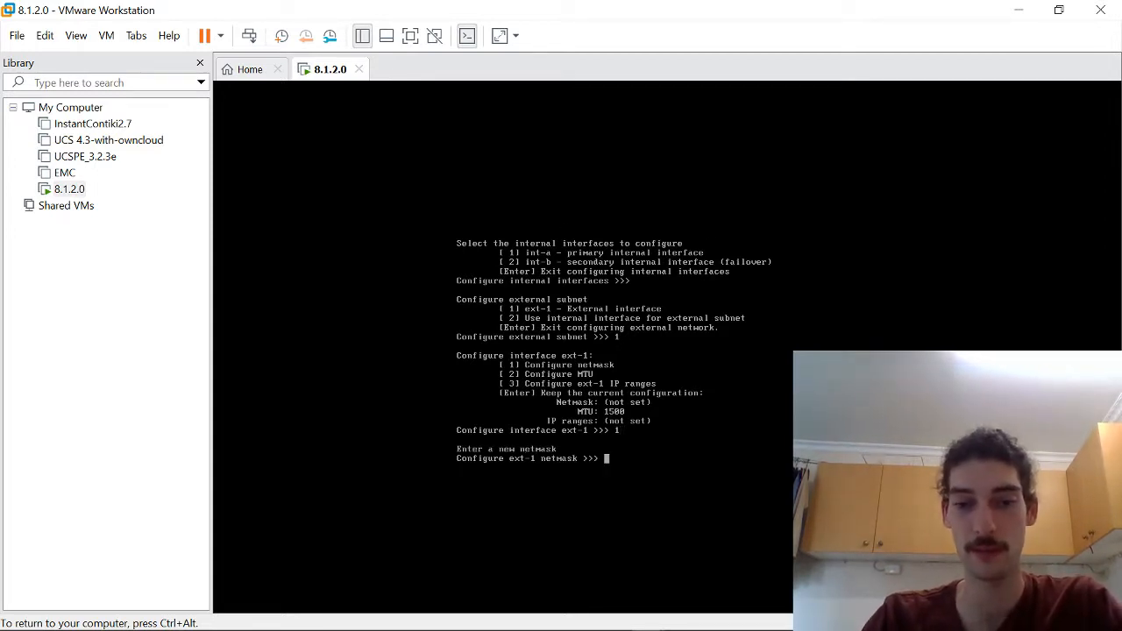
pyautogui.write('255.255')
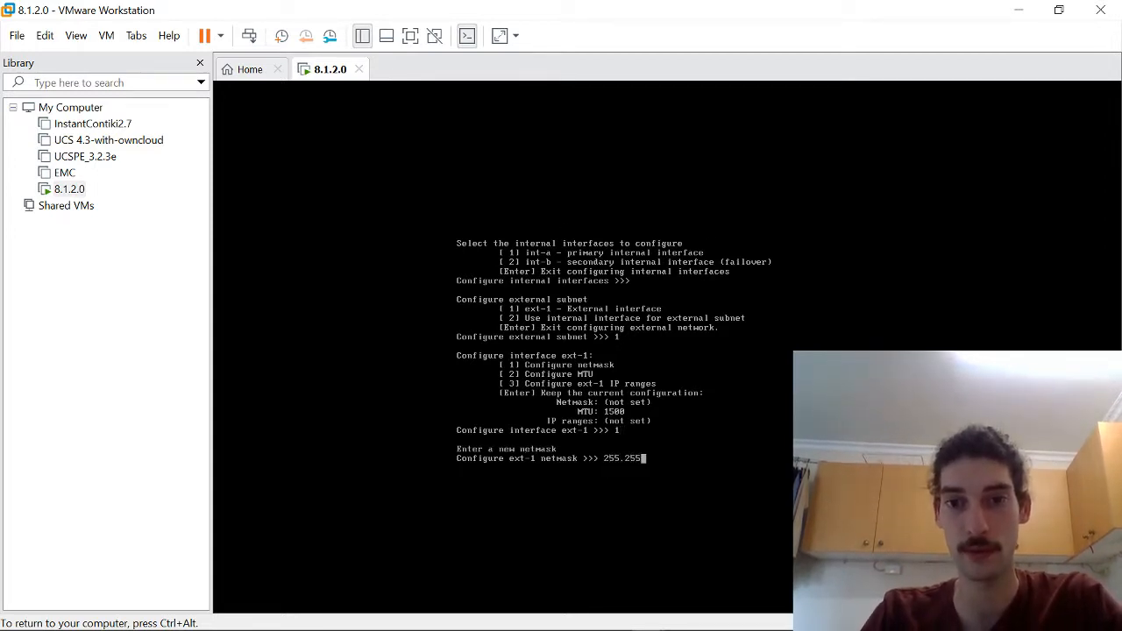
pyautogui.write('.255.')
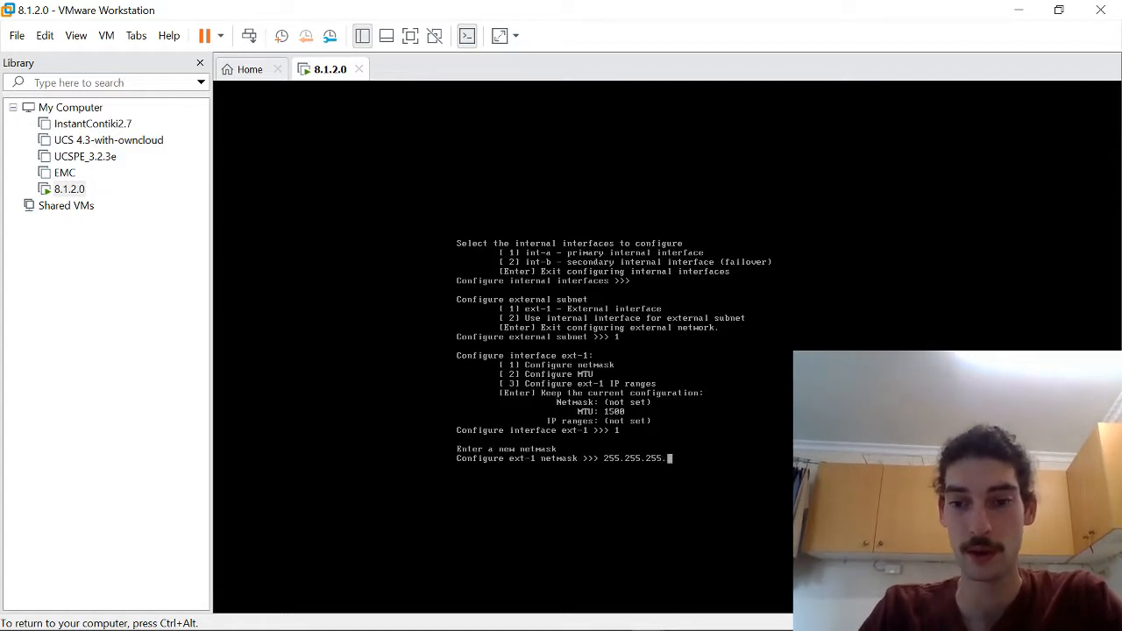
pyautogui.write('0')
pyautogui.press('Return')
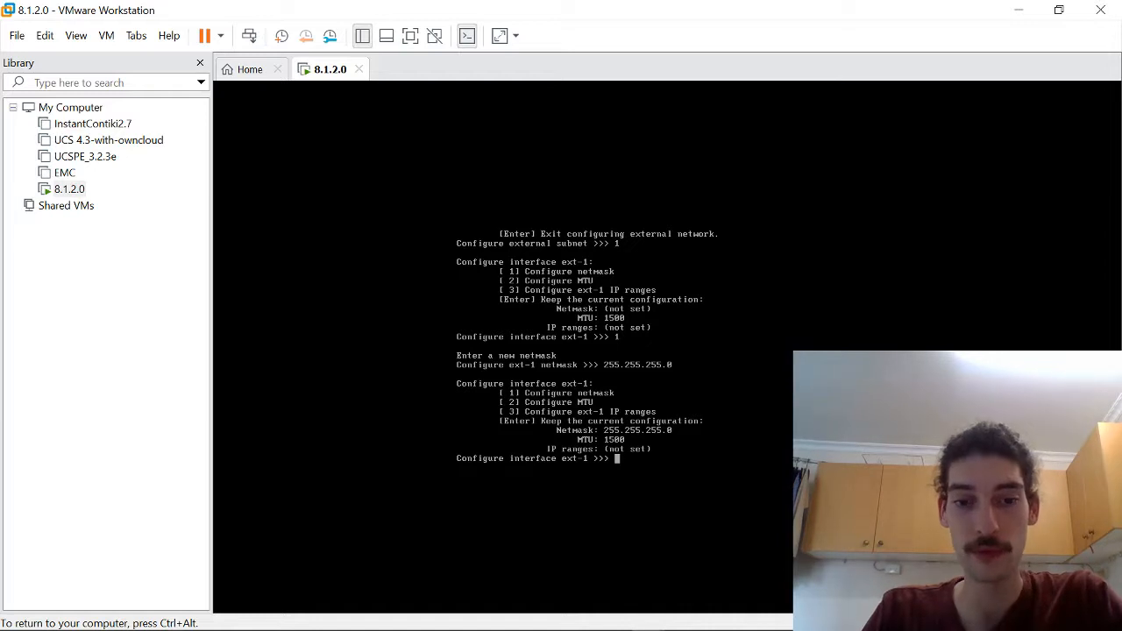
# Add an ext-1 IP range with low address 192.168.64.100 and high address 192.168.64.110, and keep the resulting ranges
pyautogui.write('3')
pyautogui.press('Return')
pyautogui.write('1')
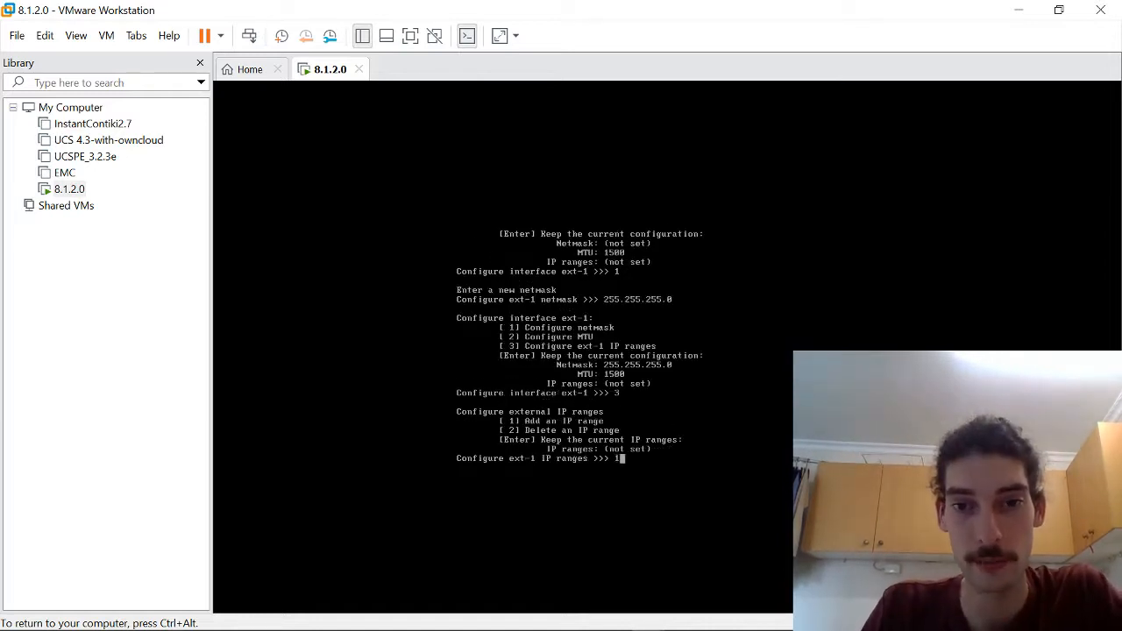
pyautogui.press('Return')
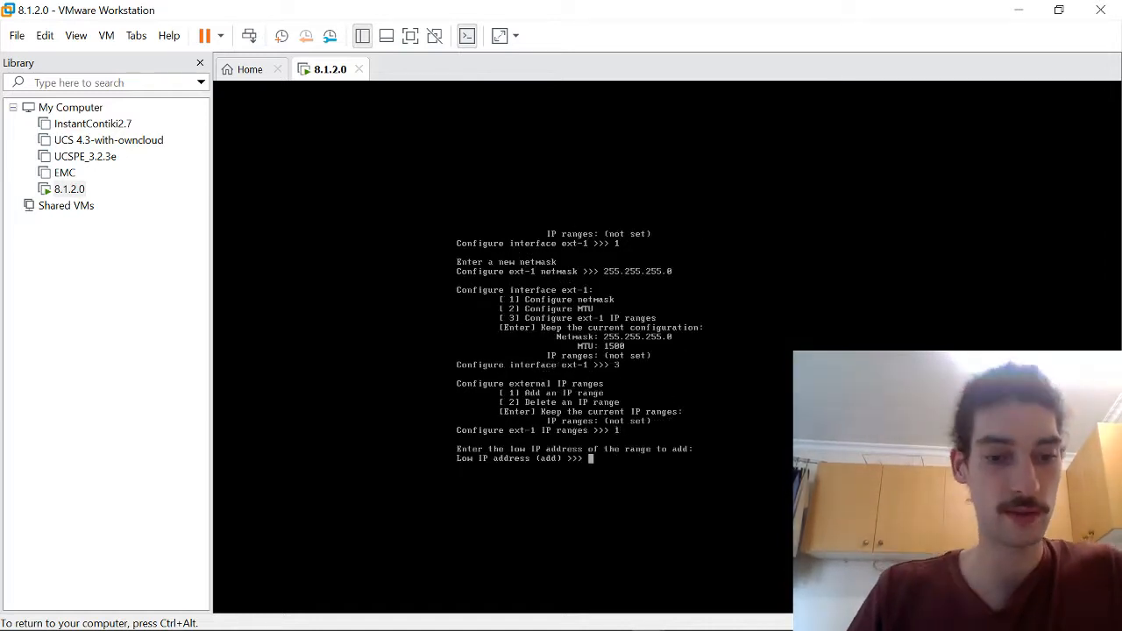
pyautogui.write('192.')
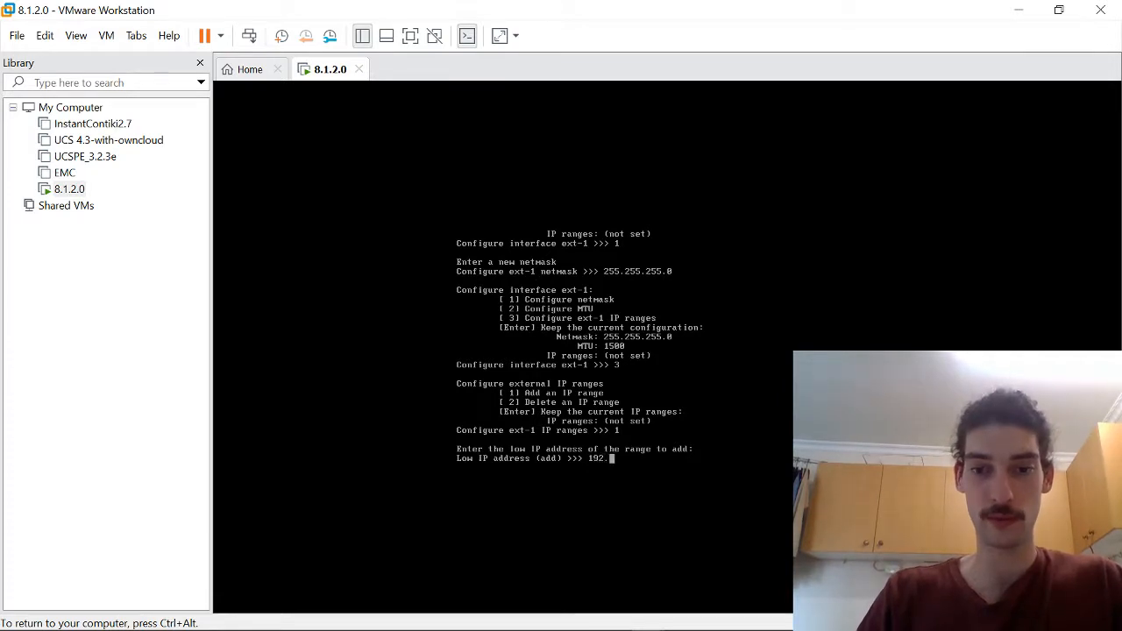
pyautogui.write('168.')
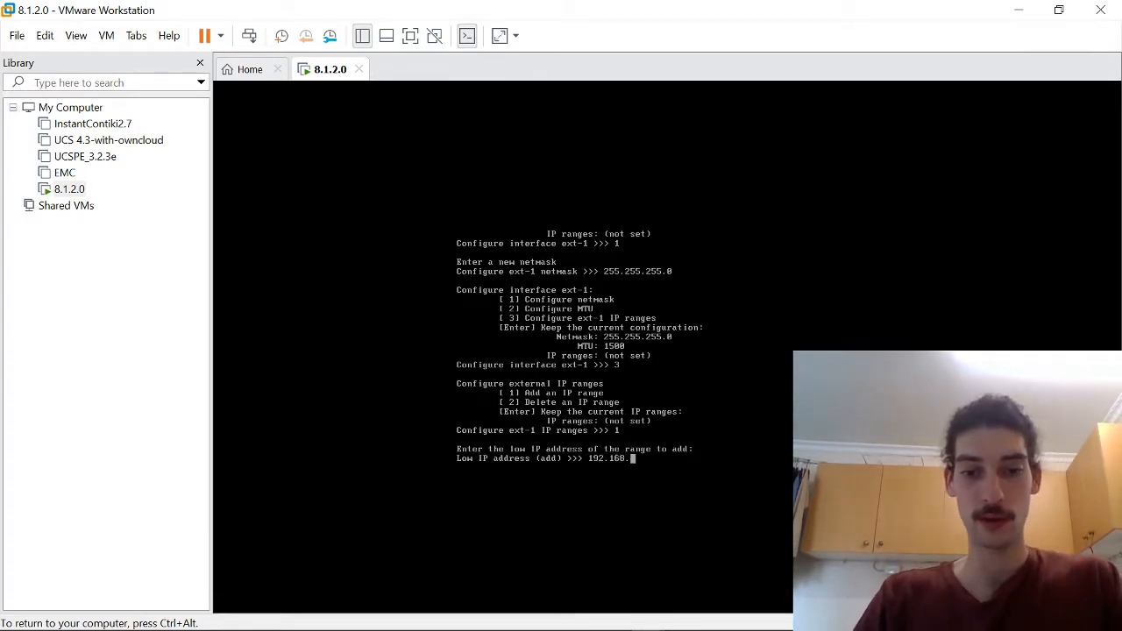
pyautogui.write('64.')
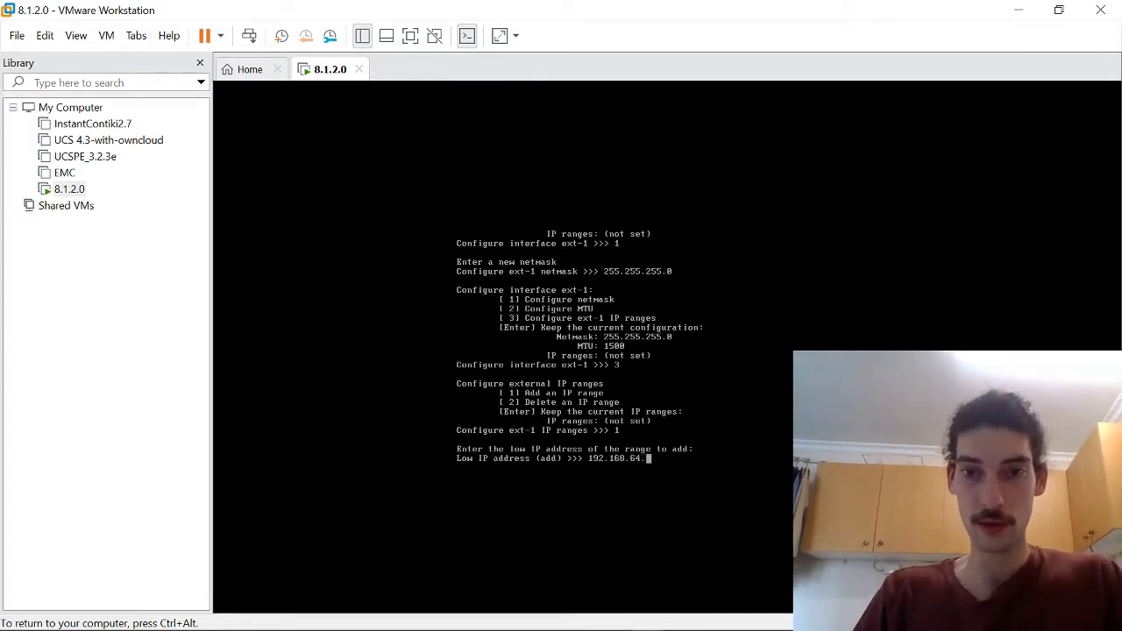
pyautogui.write('100')
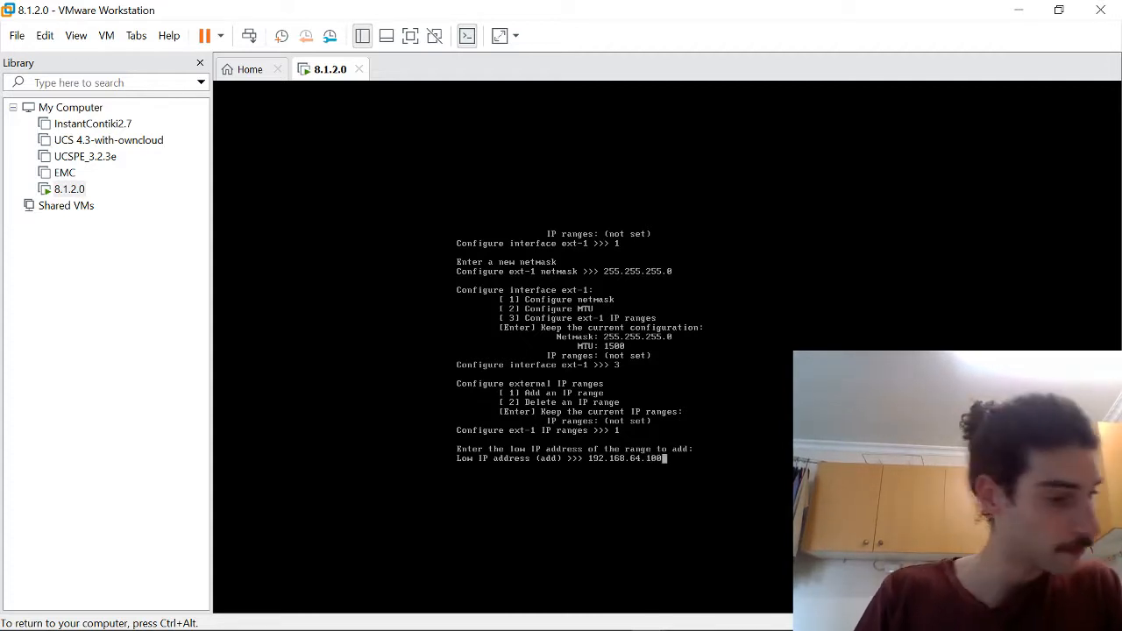
pyautogui.press('Return')
pyautogui.write('192.168.64.100')
pyautogui.press('BackSpace')
pyautogui.press('BackSpace')
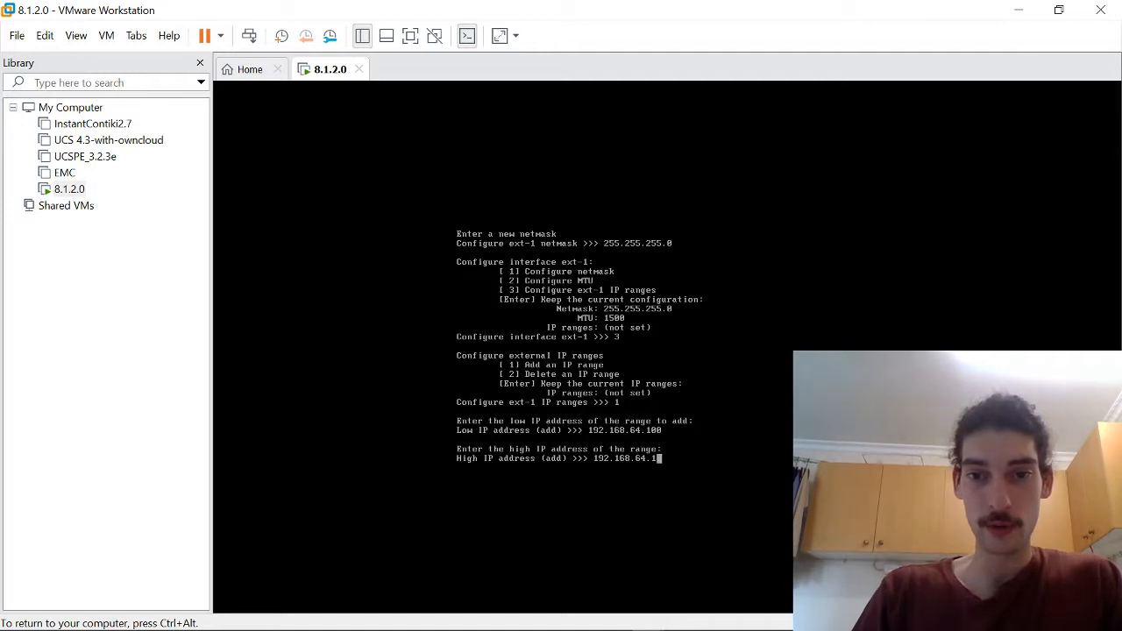
pyautogui.write('10')
pyautogui.press('Return')
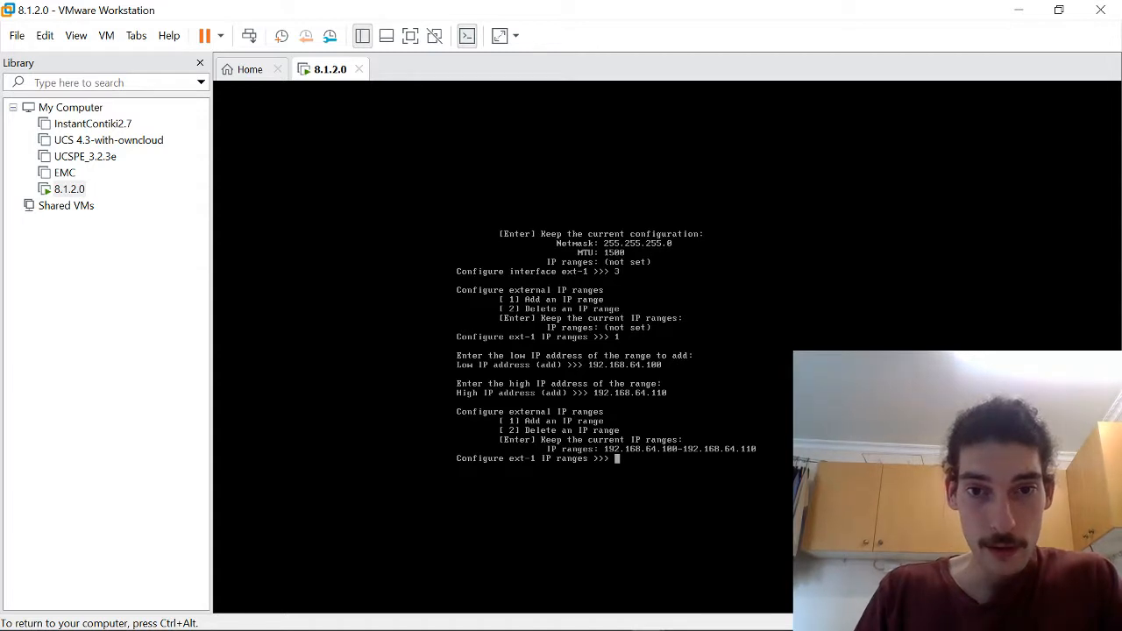
pyautogui.press('Return')
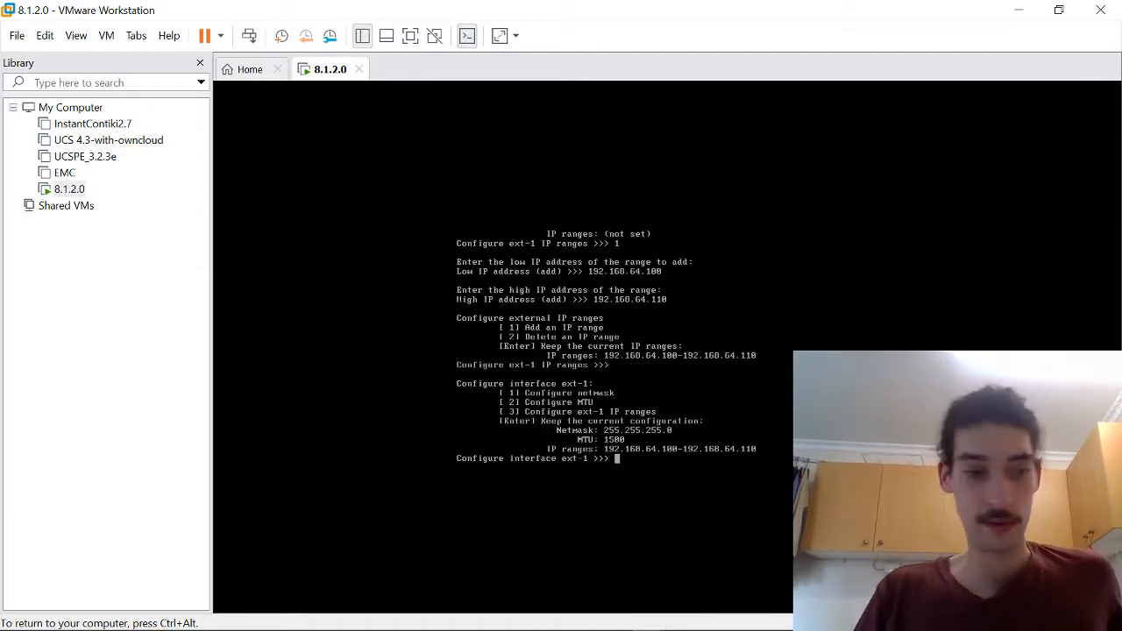
# Keep the current ext-1 interface configuration and set the default gateway to 192.168.64.1
pyautogui.press('Return')
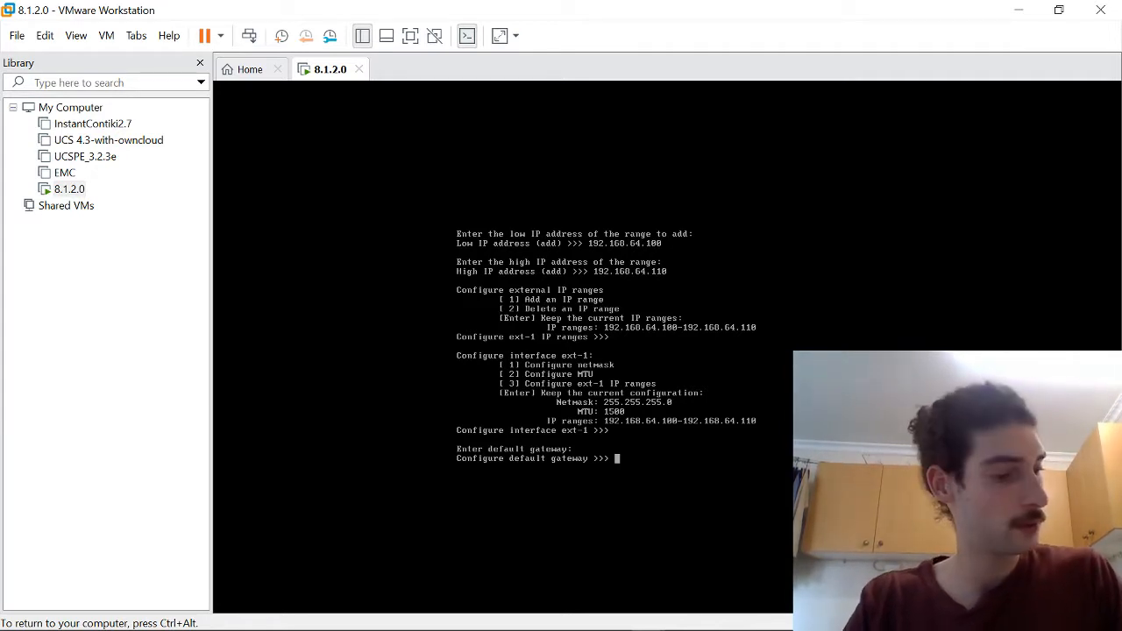
pyautogui.write('192.1')
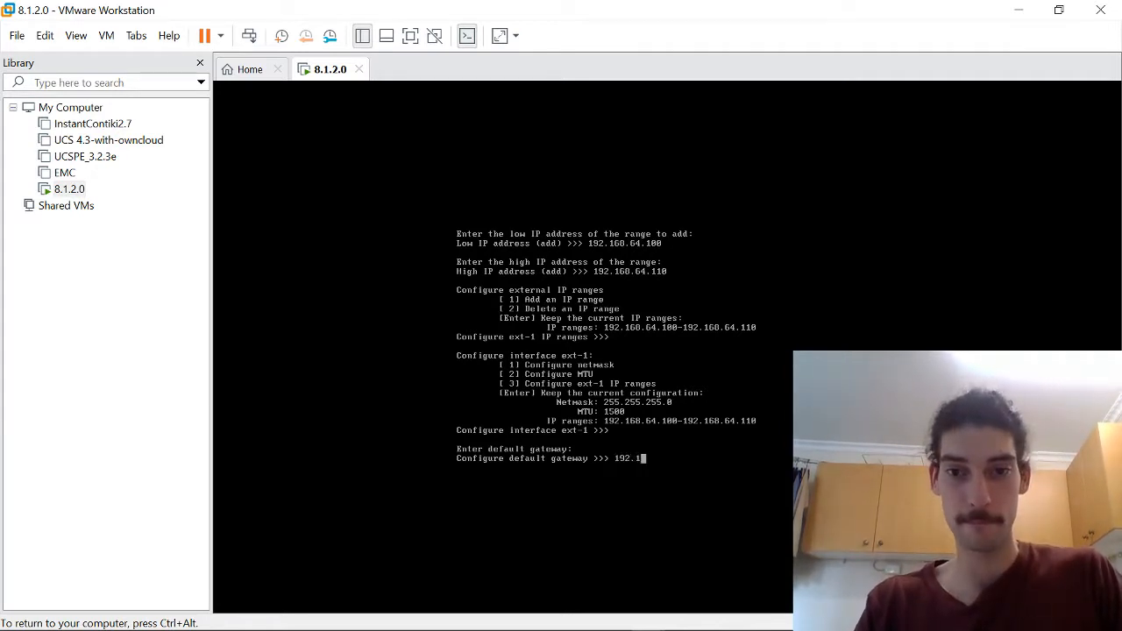
pyautogui.write('68.')
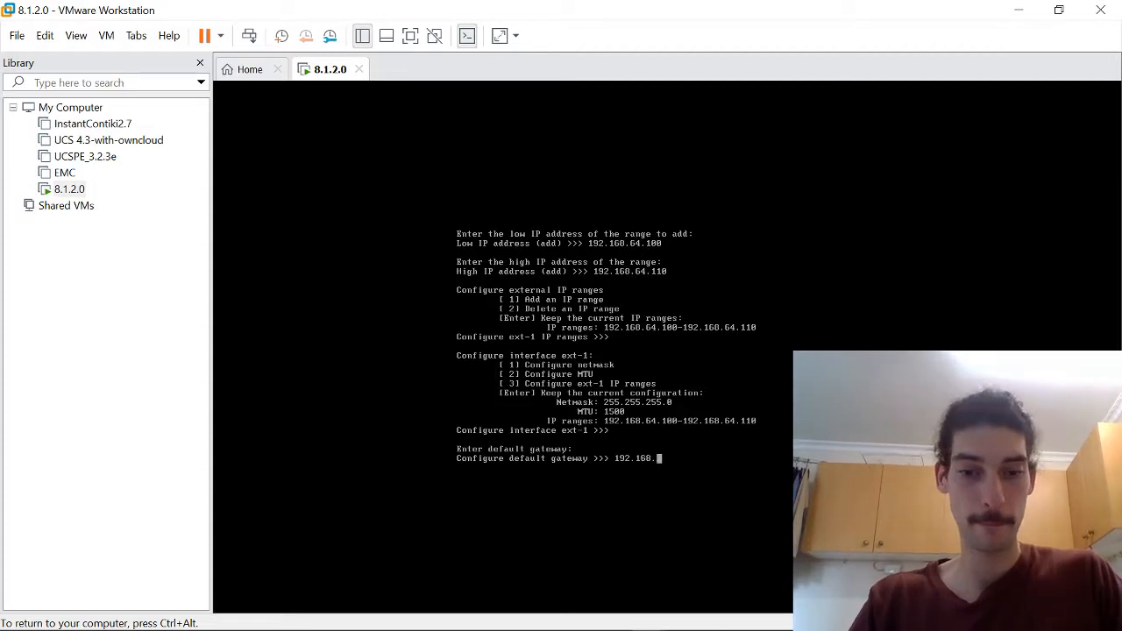
pyautogui.write('64.1')
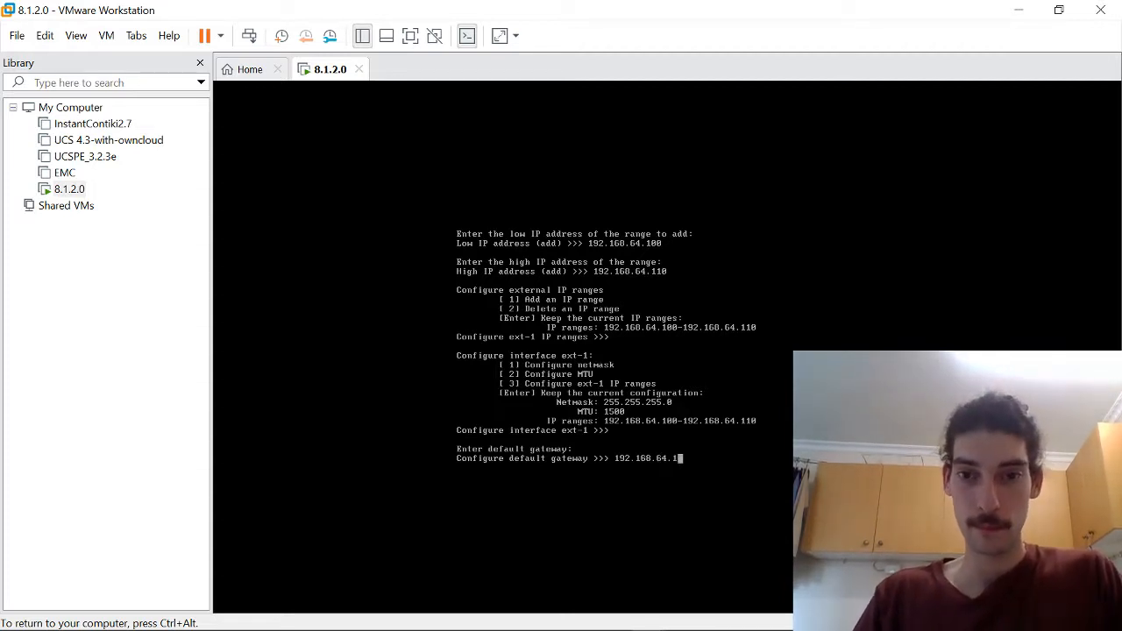
pyautogui.press('Return')
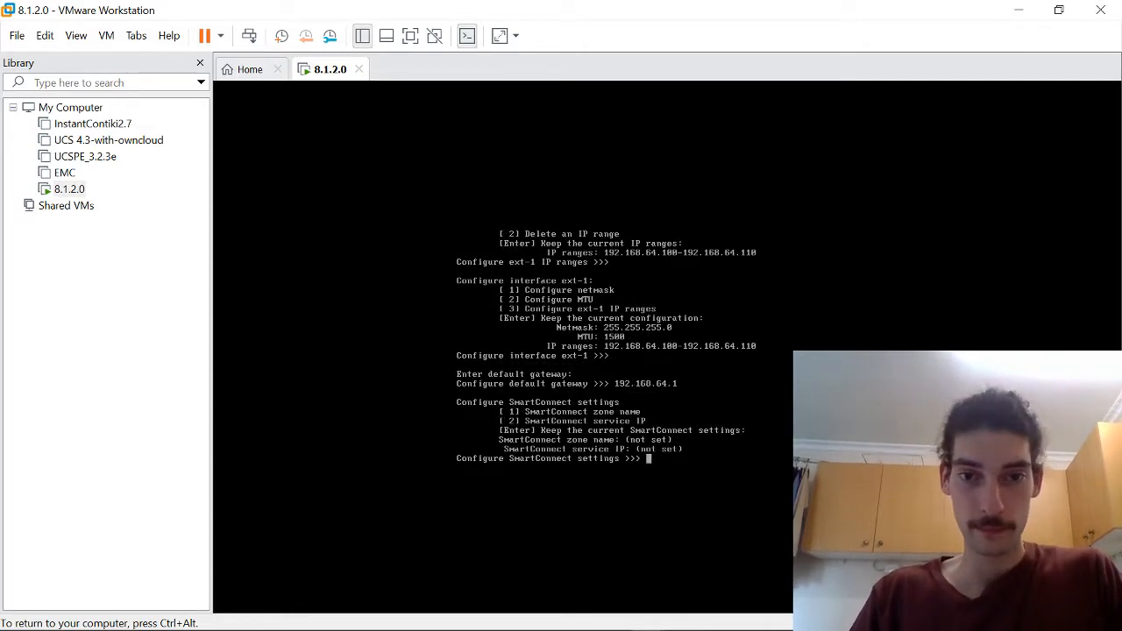
# Keep the current SmartConnect and DNS settings, and exit configuring the external network
pyautogui.press('Return')
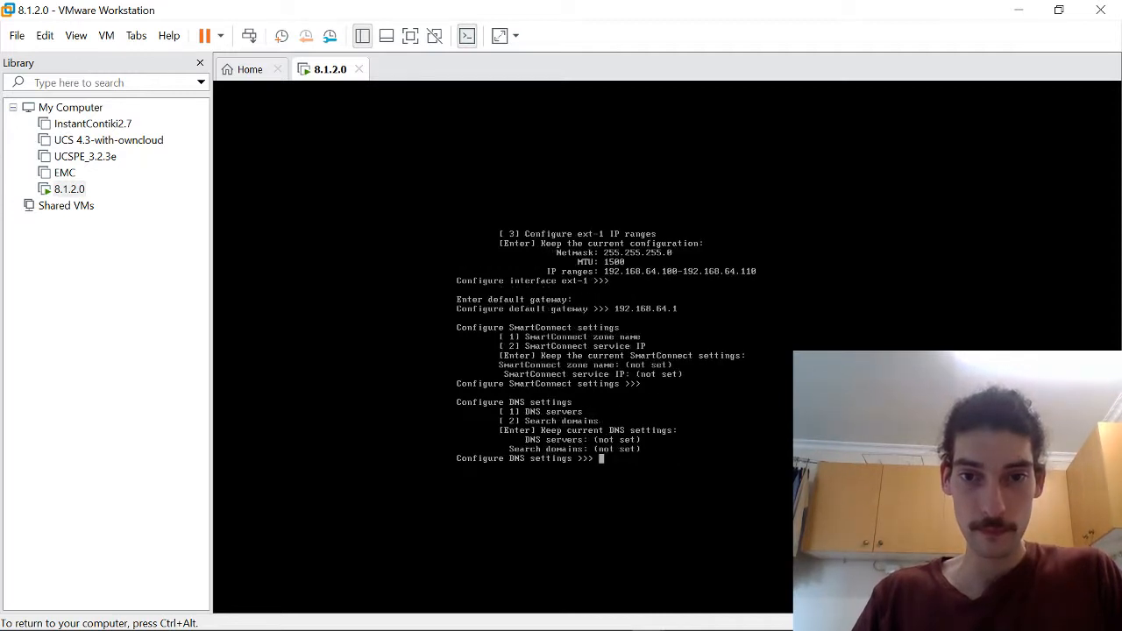
pyautogui.press('Return')
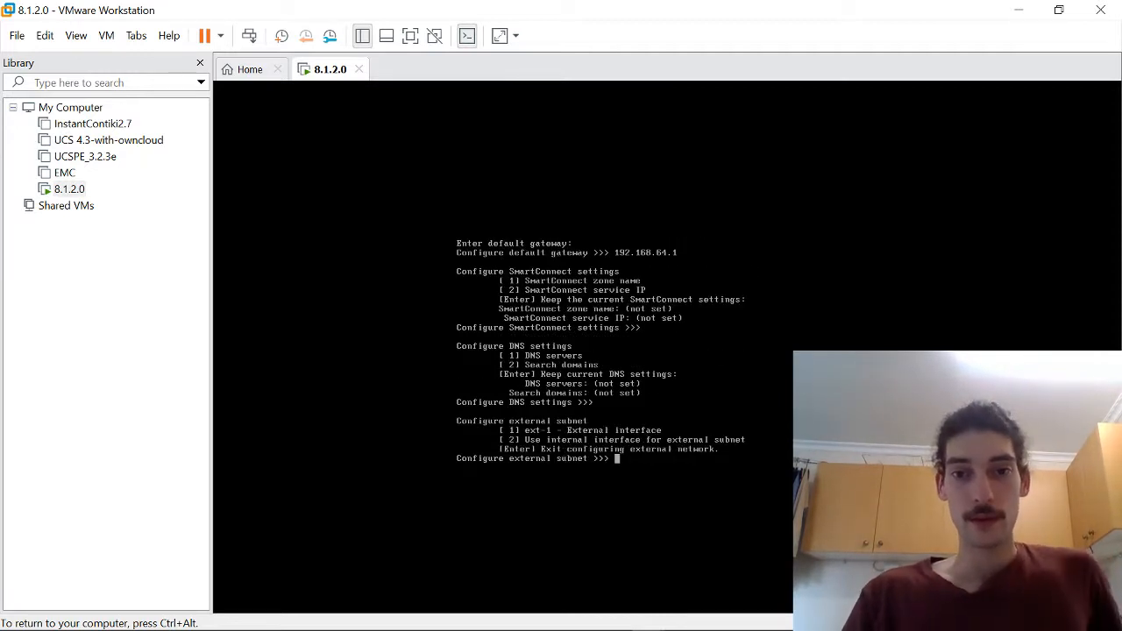
pyautogui.press('Return')
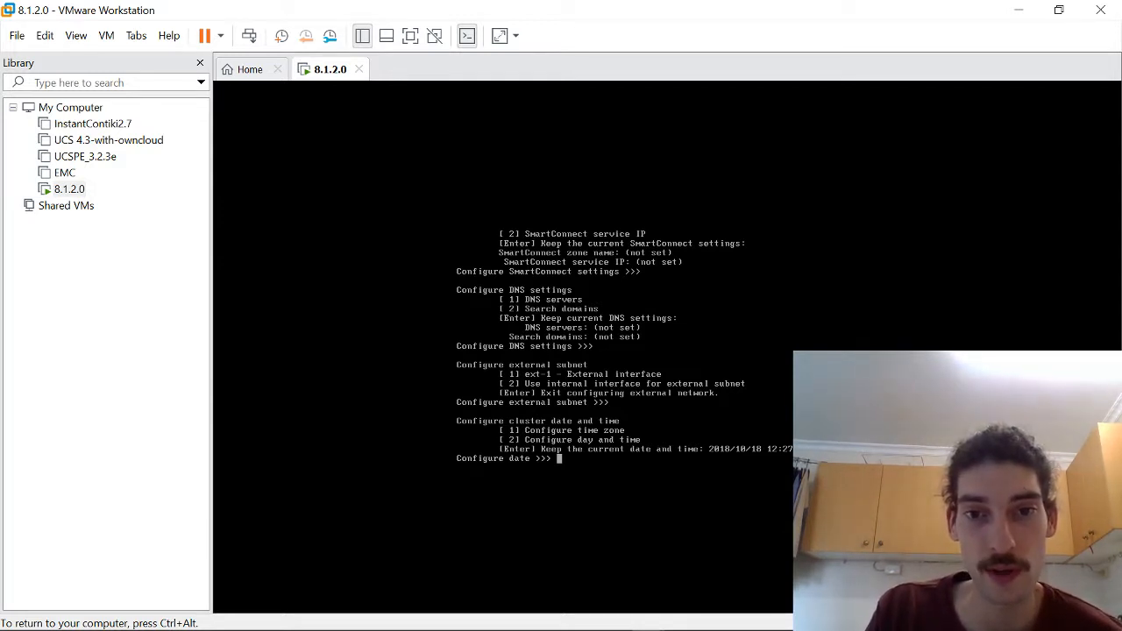
# Keep the current cluster date and time and the Manual join mode, and commit the configuration changes
pyautogui.press('Return')
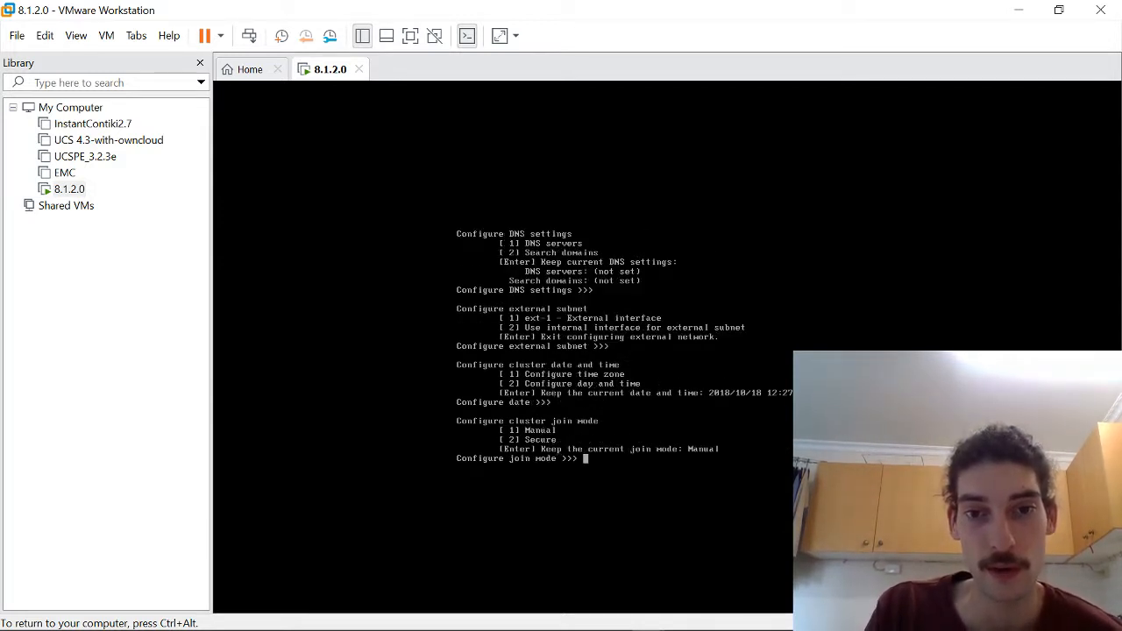
pyautogui.press('Return')
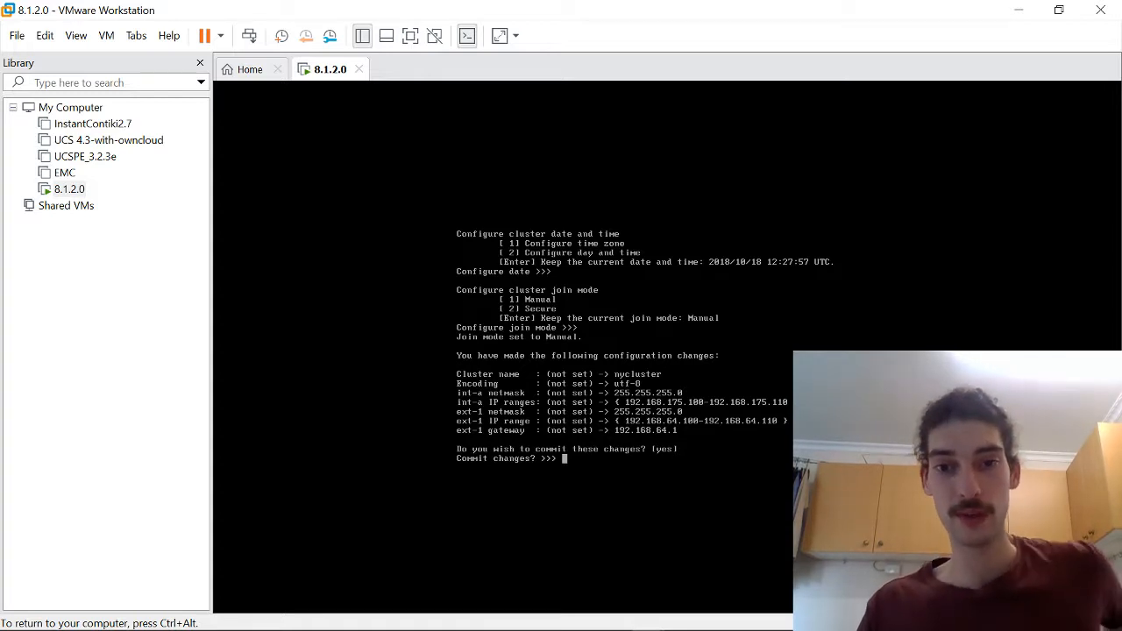
pyautogui.write('yes')
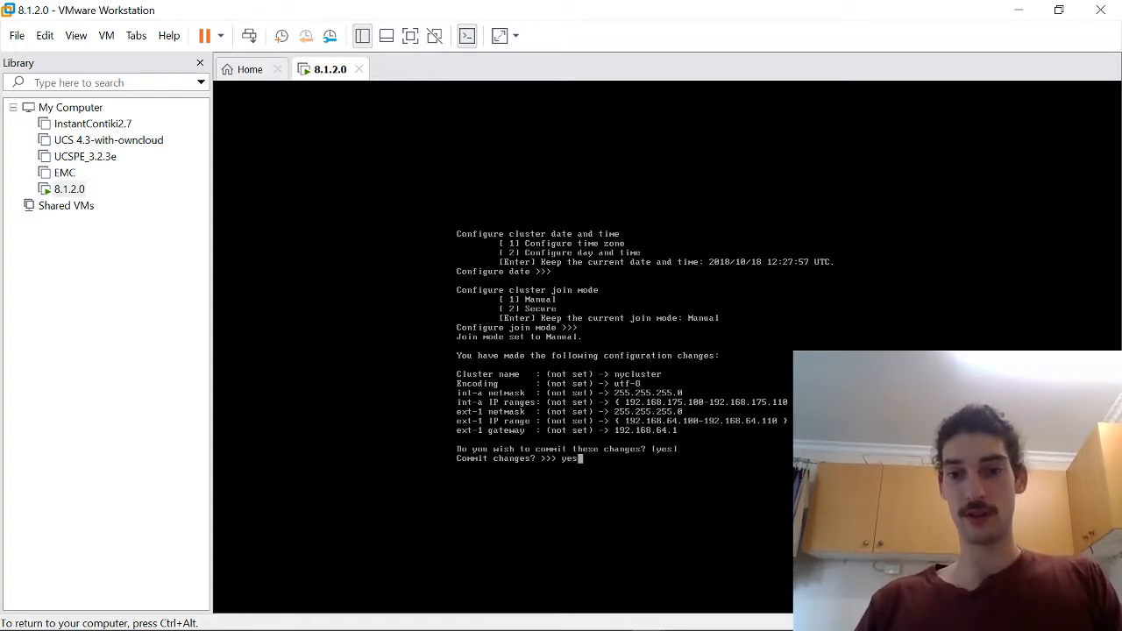
pyautogui.press('Return')
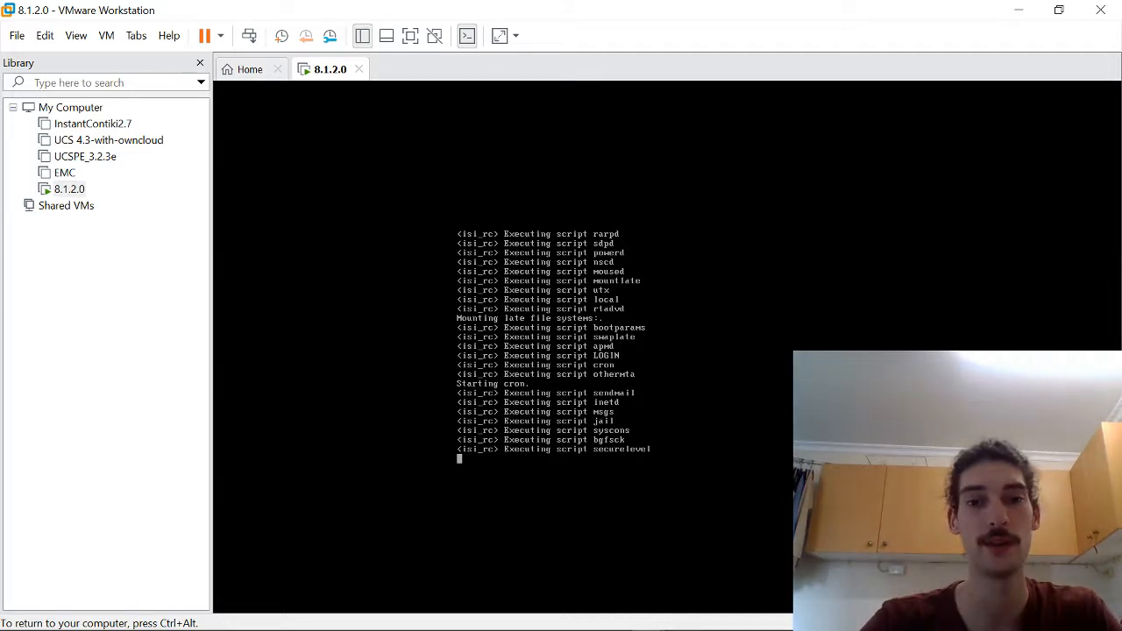
pyautogui.hotkey('ctrl', 'alt')
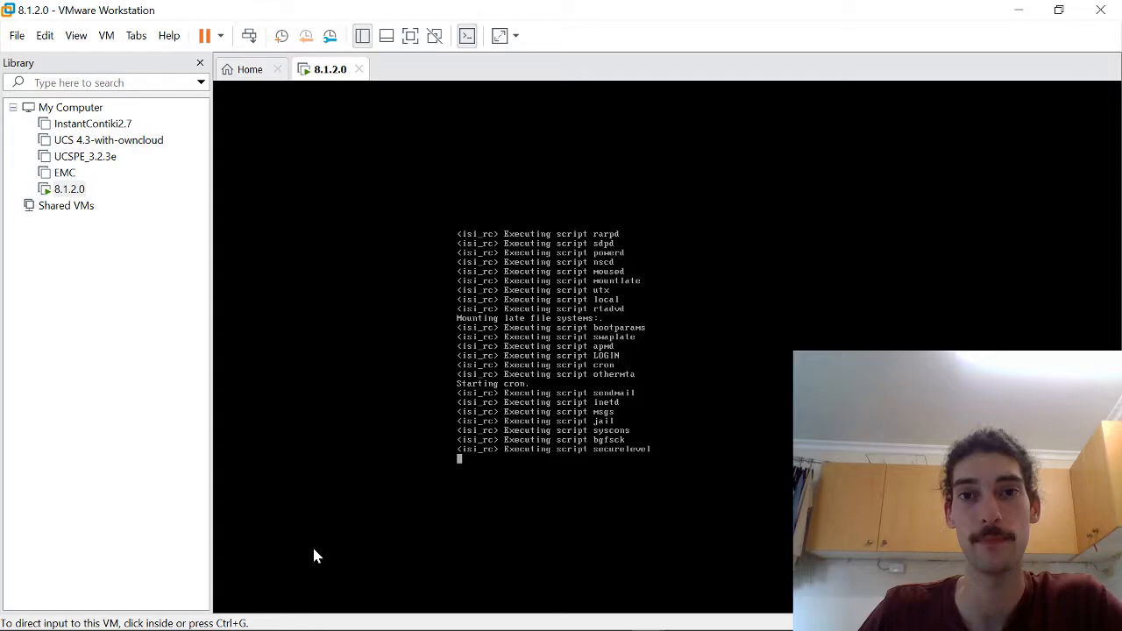
pyautogui.press('super+Down')
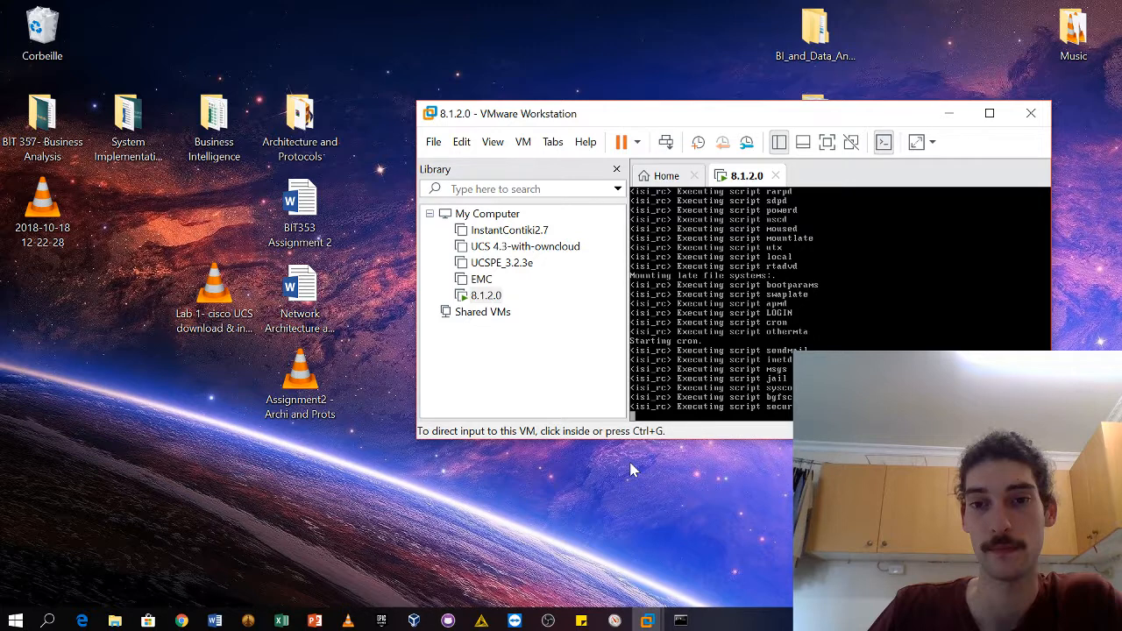
pyautogui.click(548, 621)
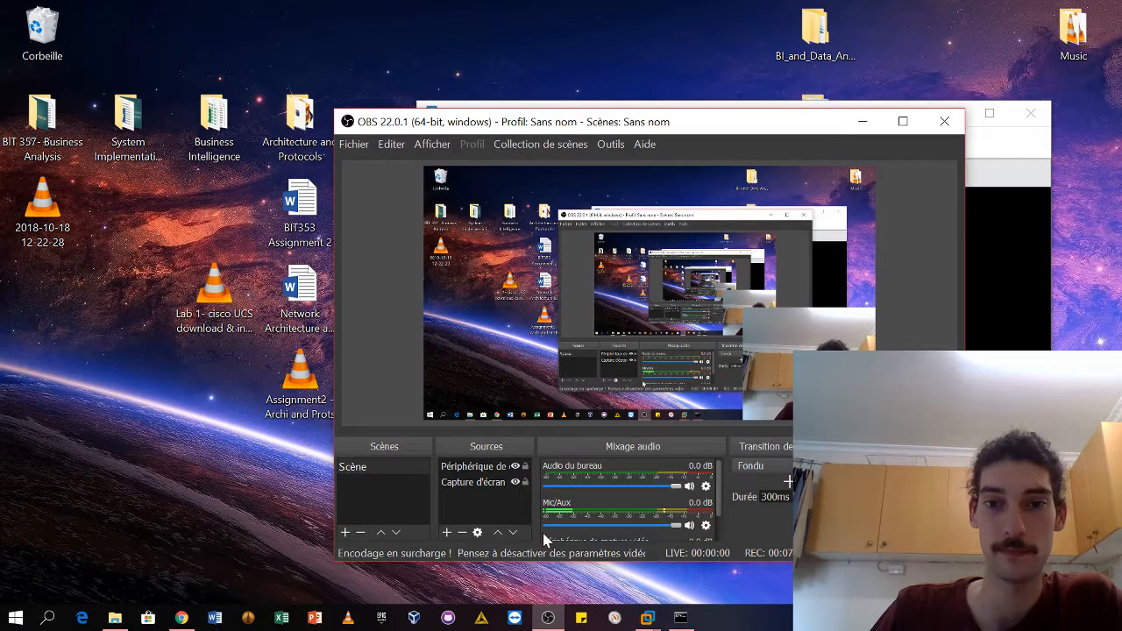